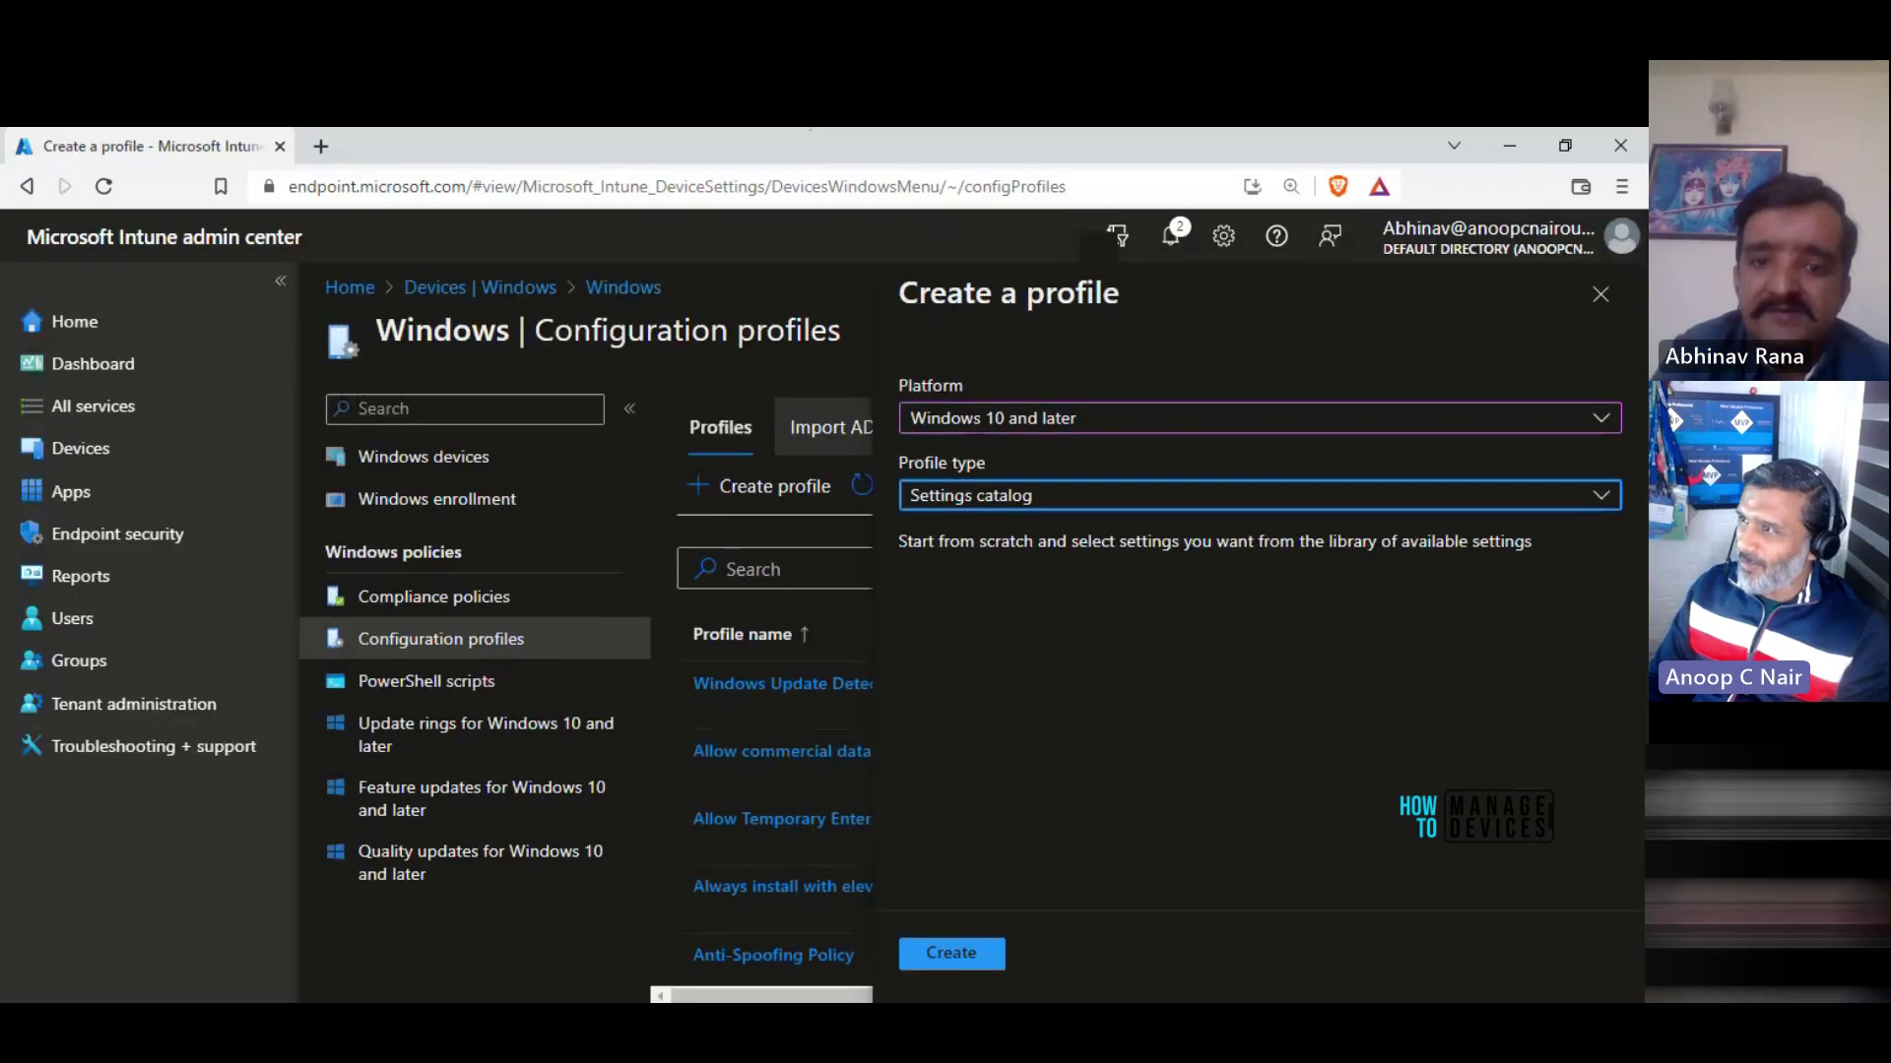
- Restart profile creation and create a Windows 10 and later Settings catalog profile
{"action": "left_click", "coordinate": [1602, 419]}
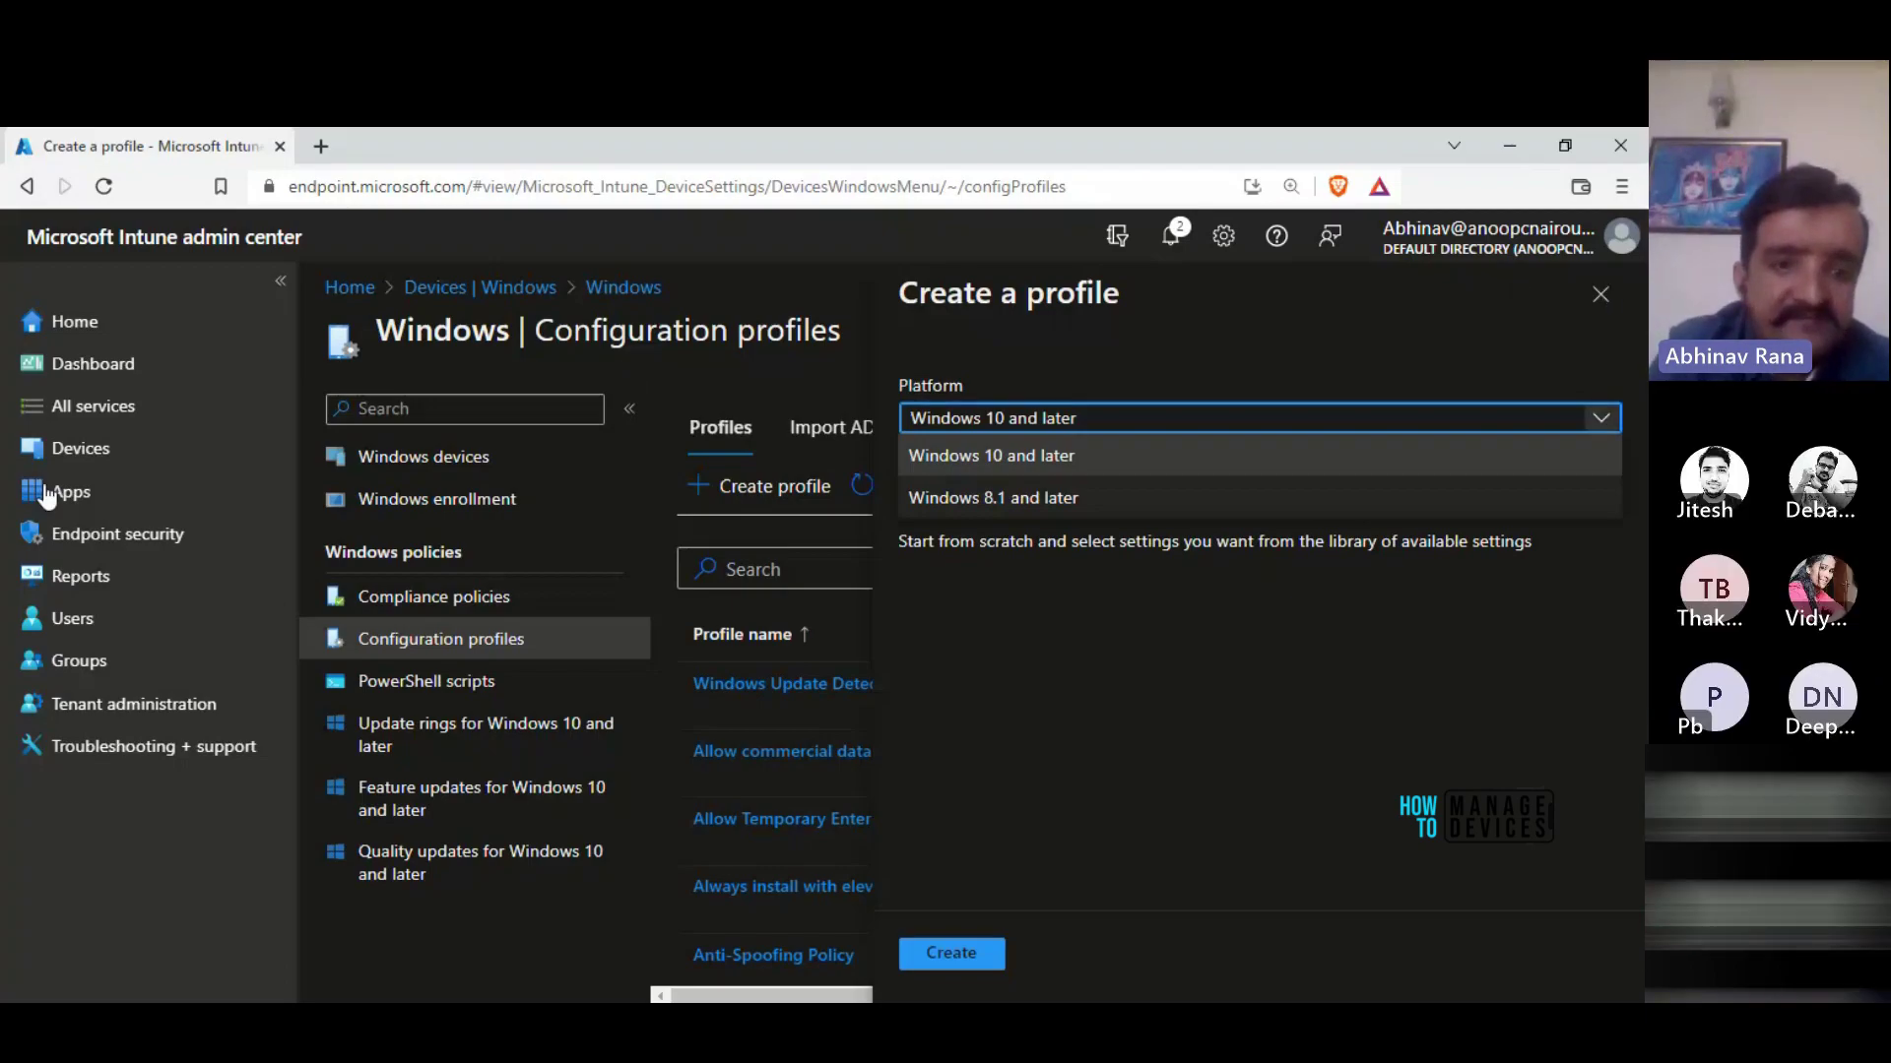
{"action": "key", "text": "Return"}
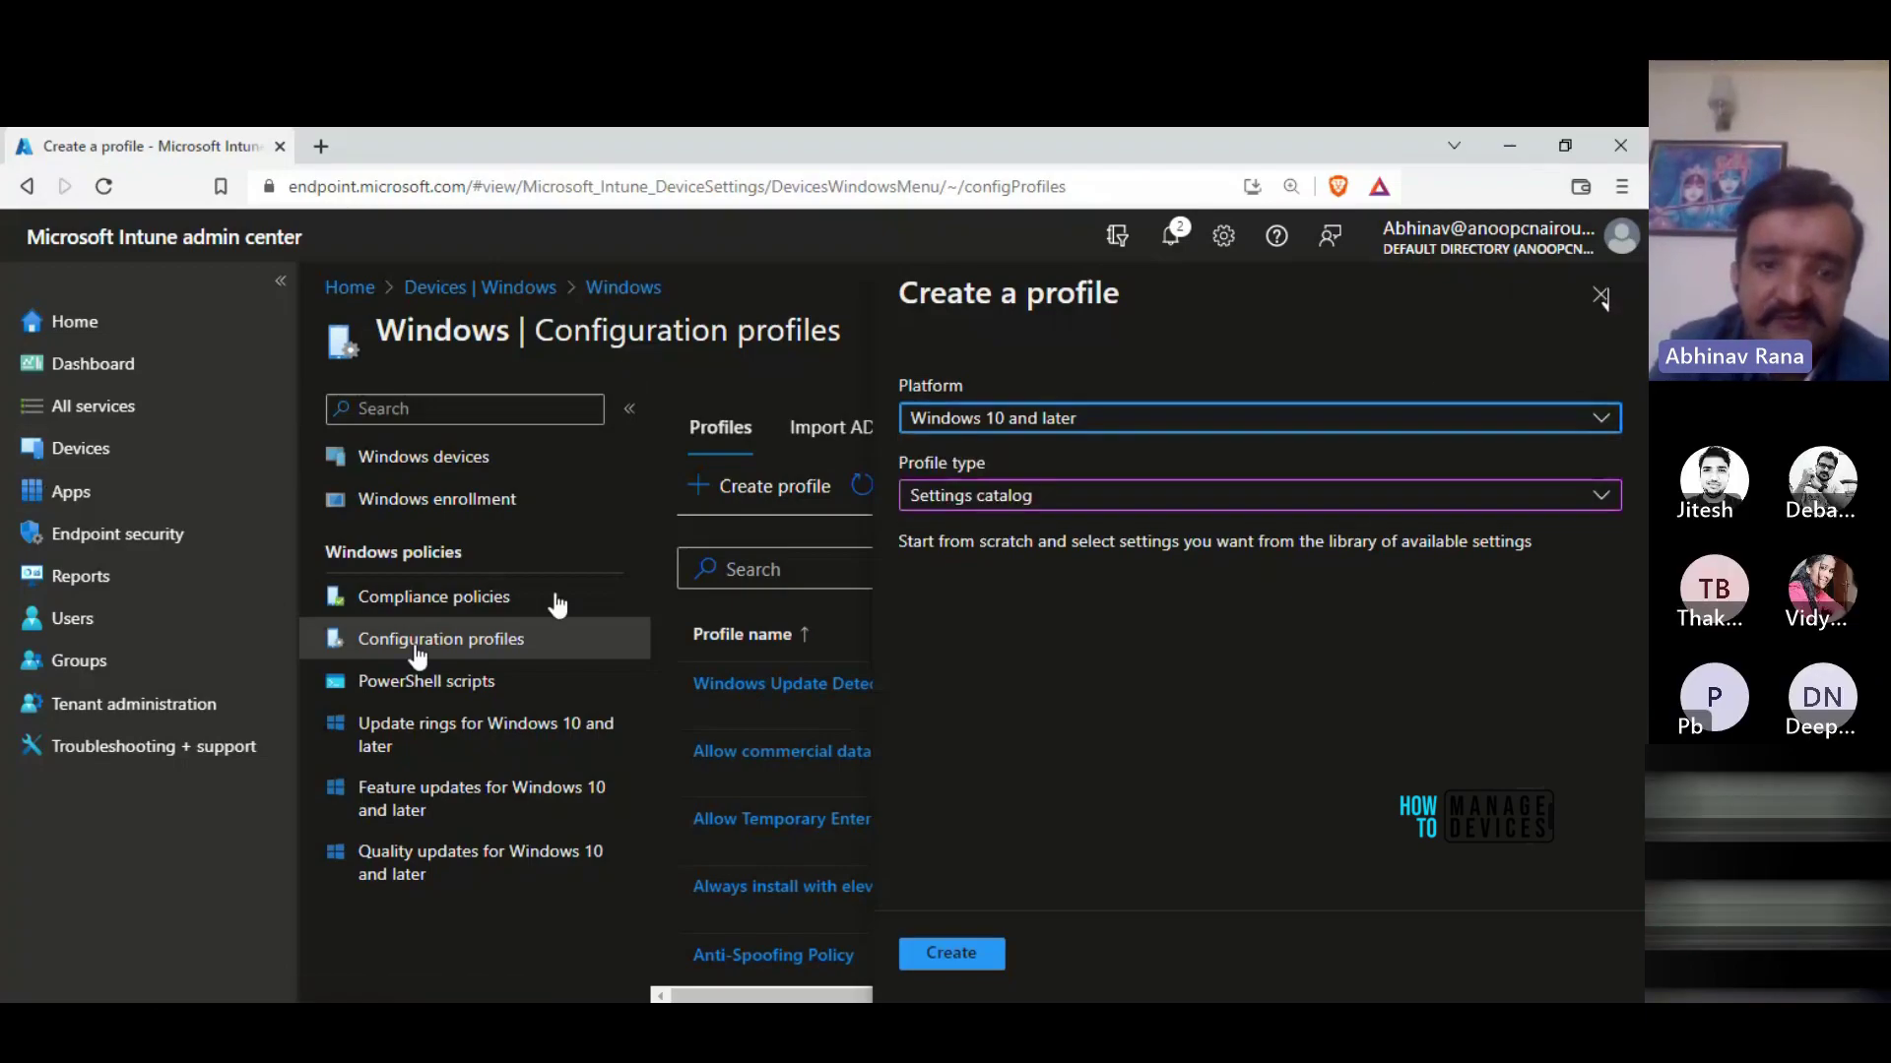
{"action": "left_click", "coordinate": [1601, 294]}
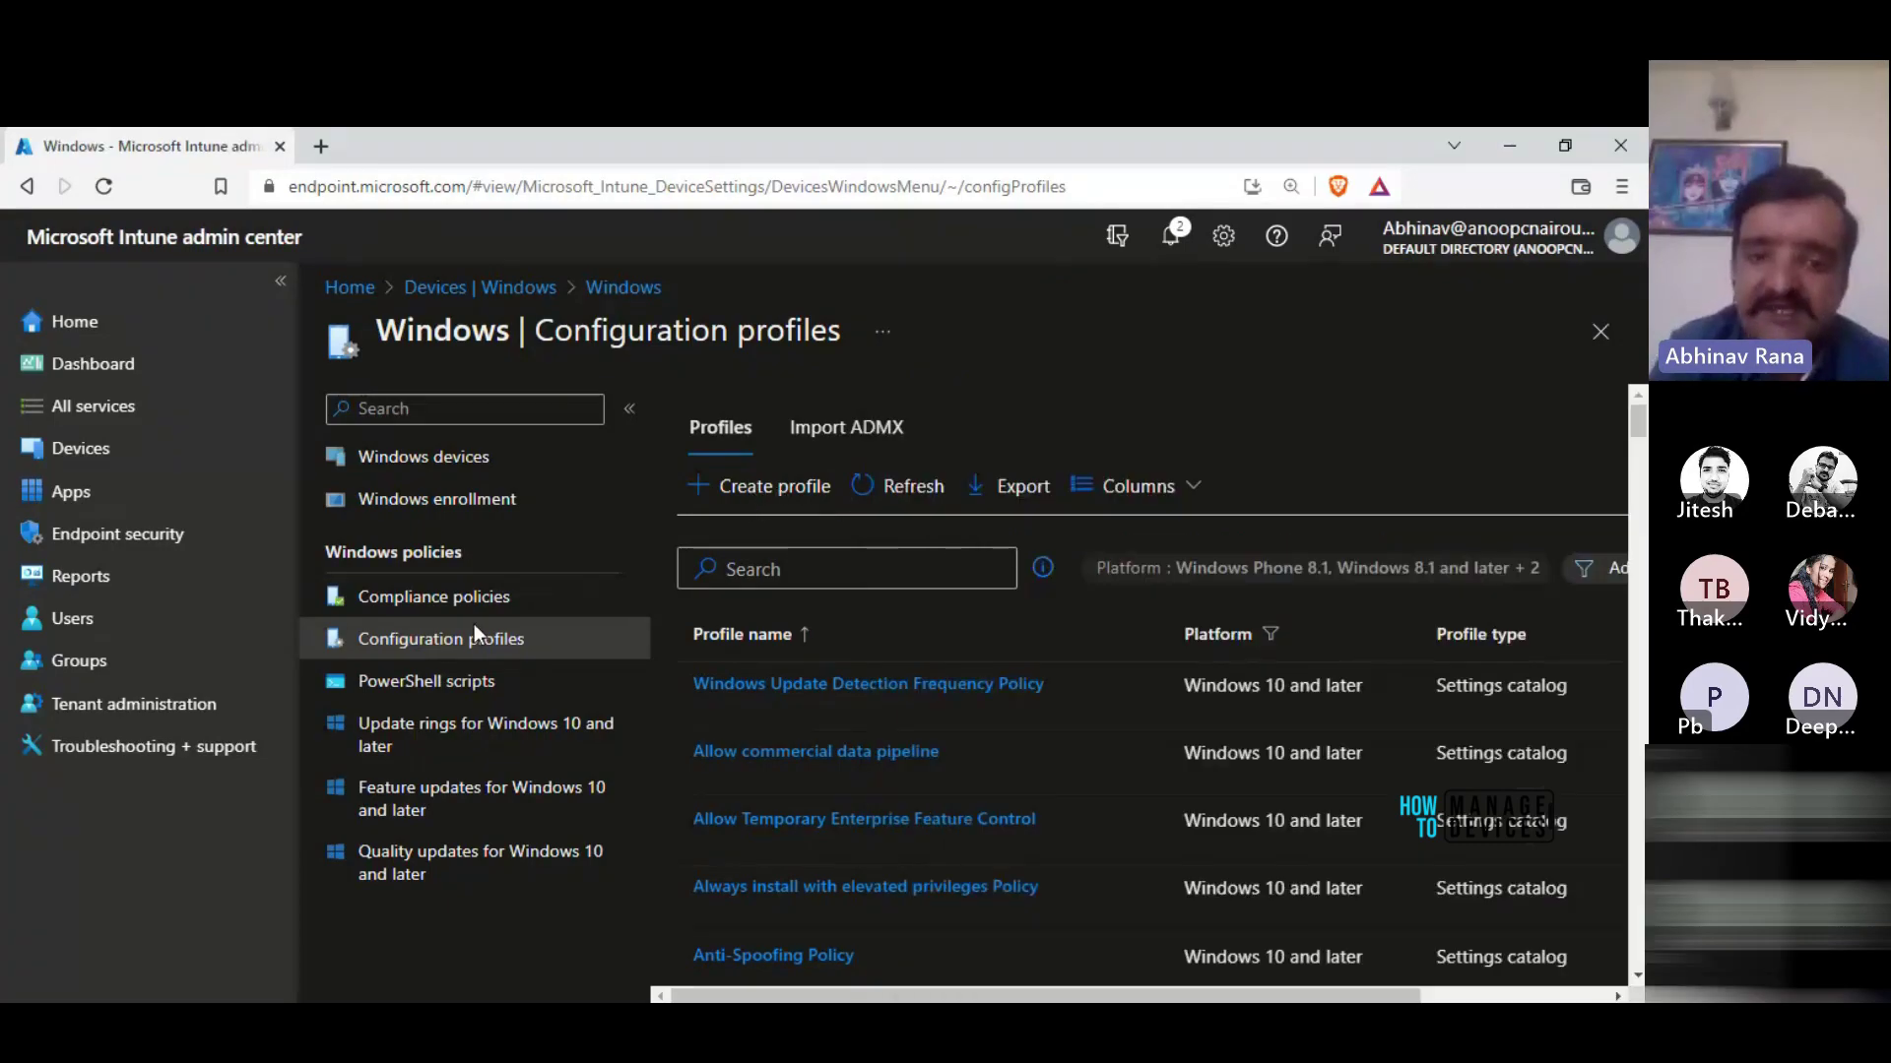
{"action": "left_click", "coordinate": [760, 486]}
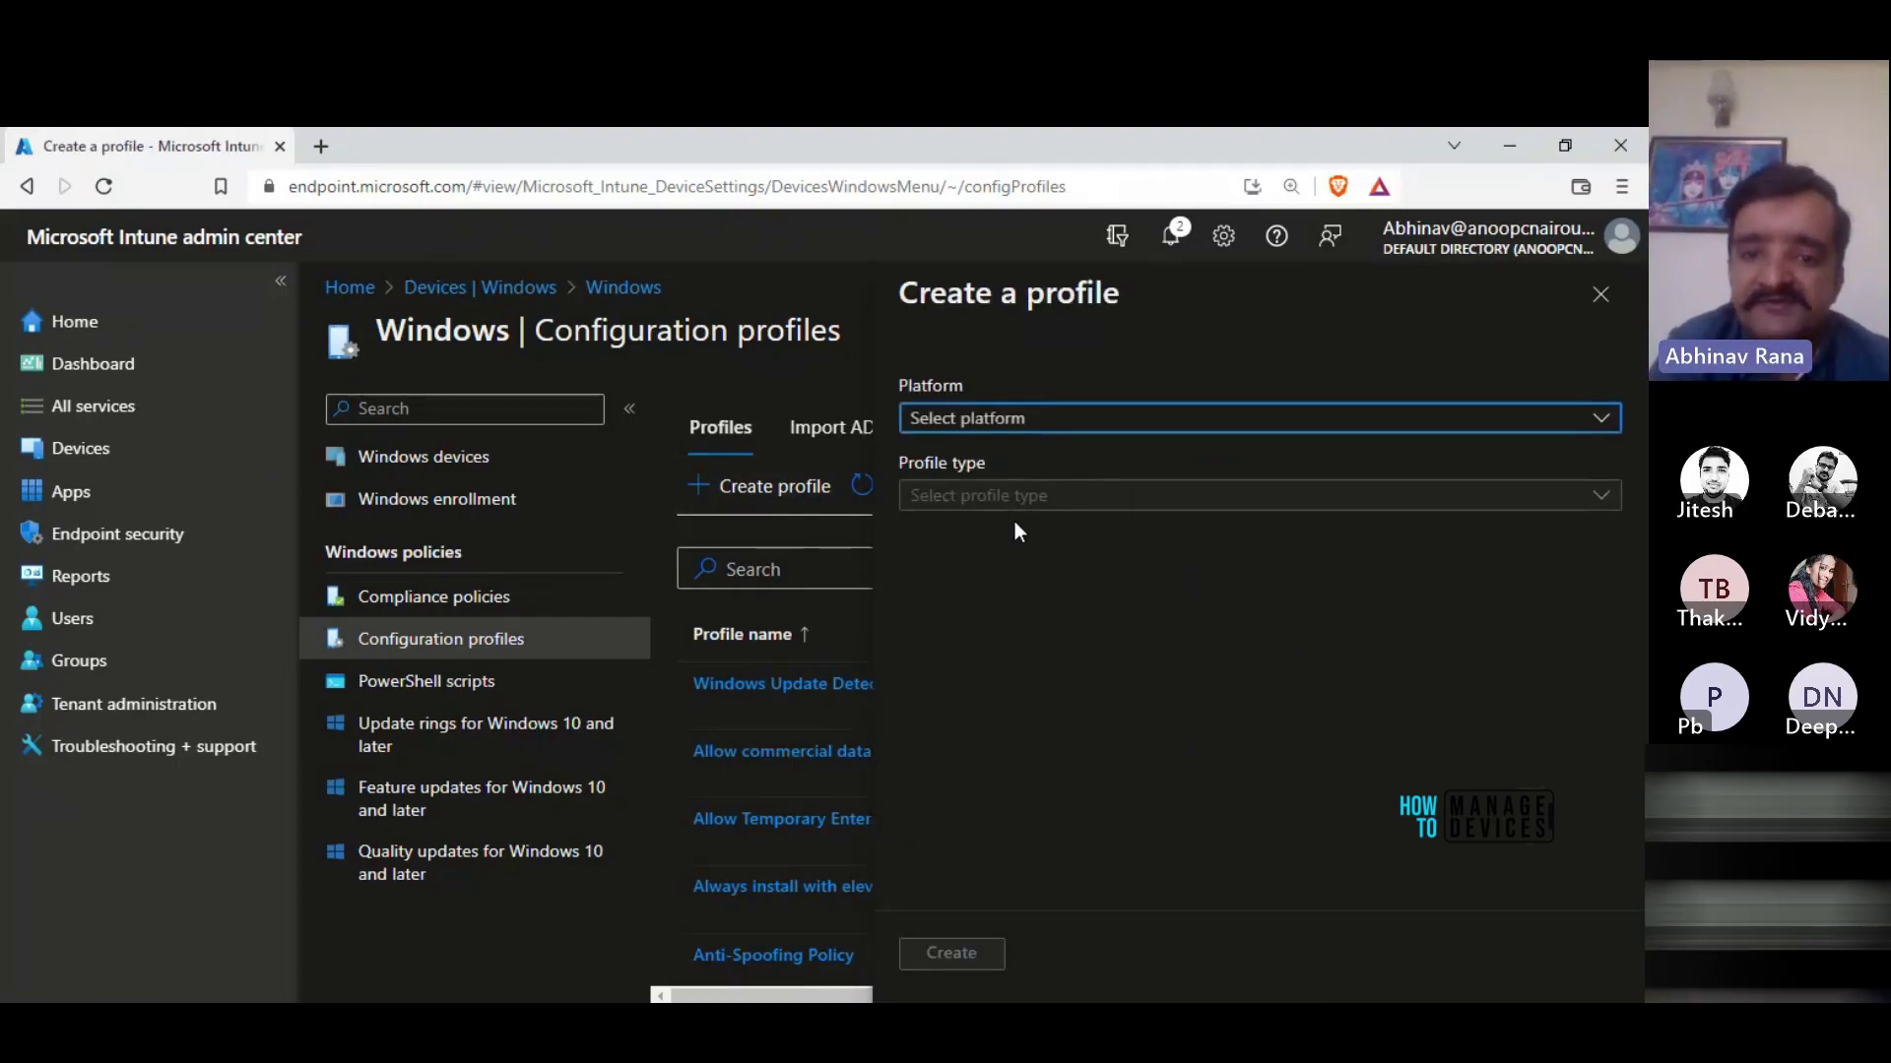
{"action": "left_click", "coordinate": [1589, 420]}
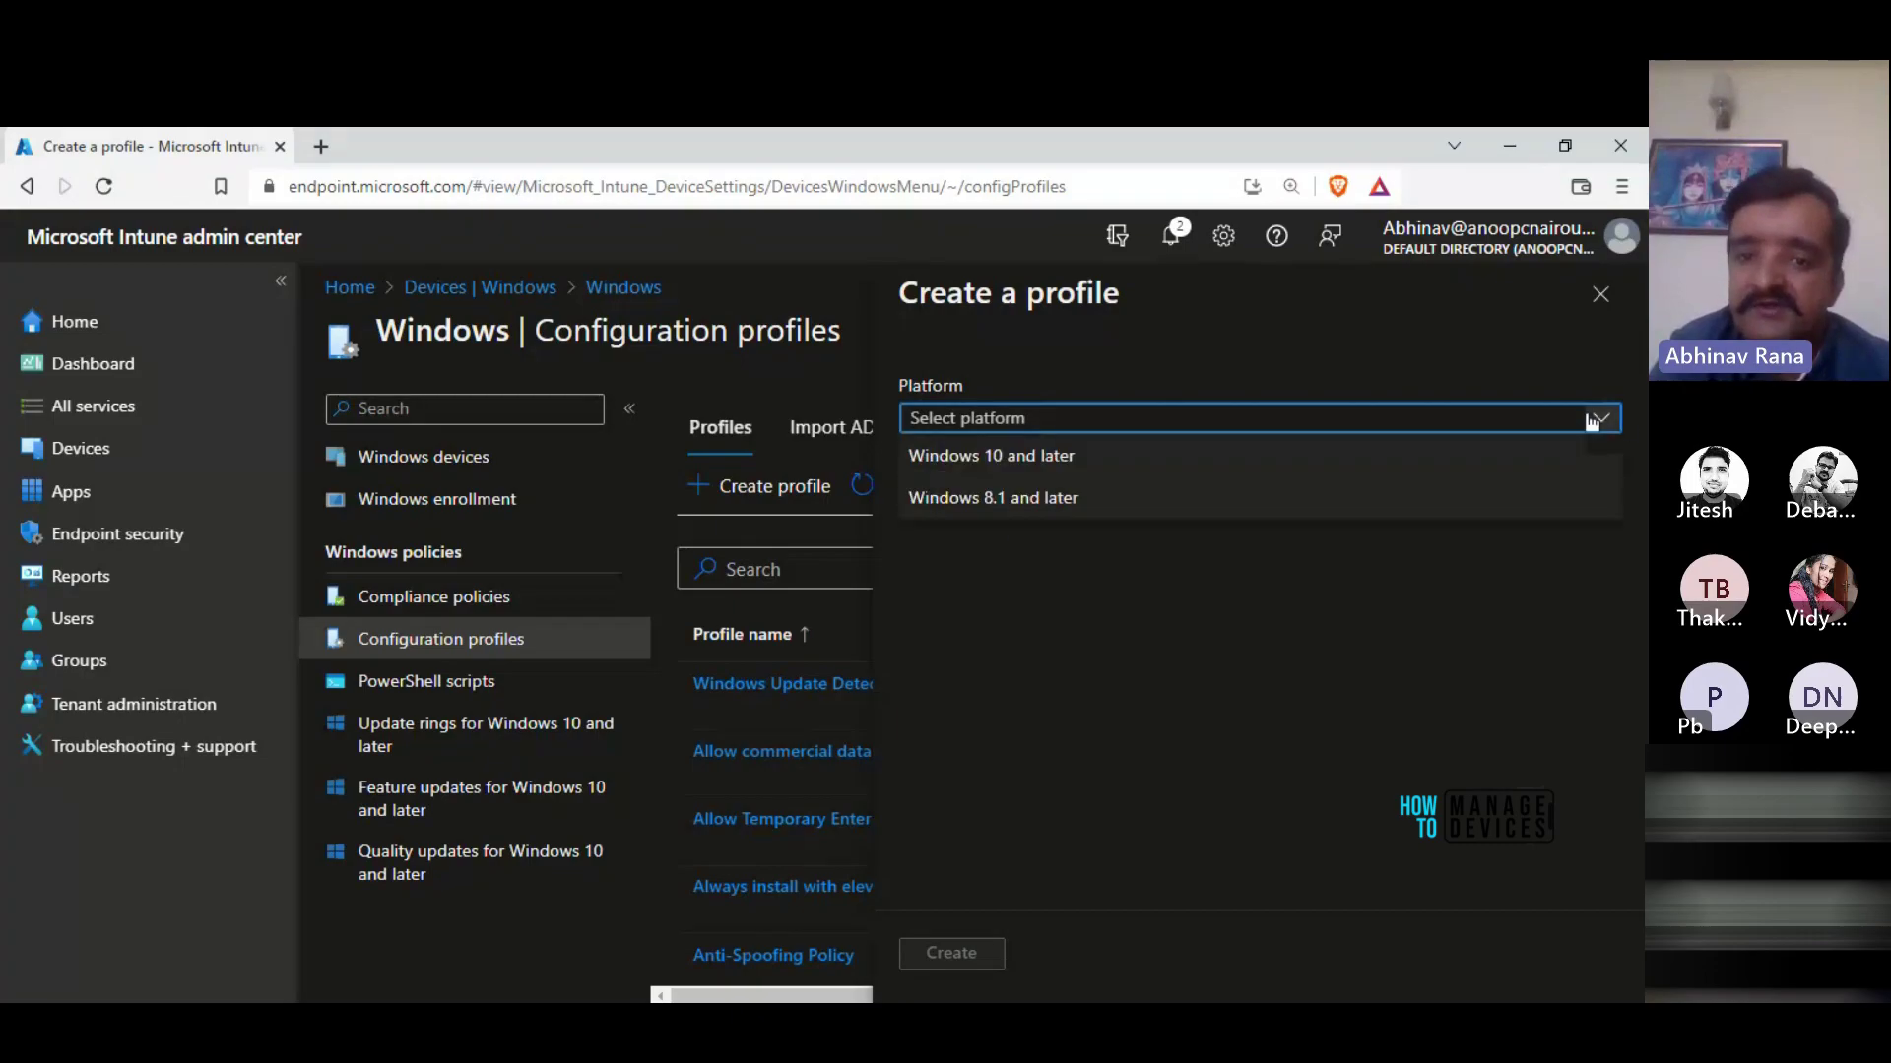
{"action": "left_click", "coordinate": [1034, 475]}
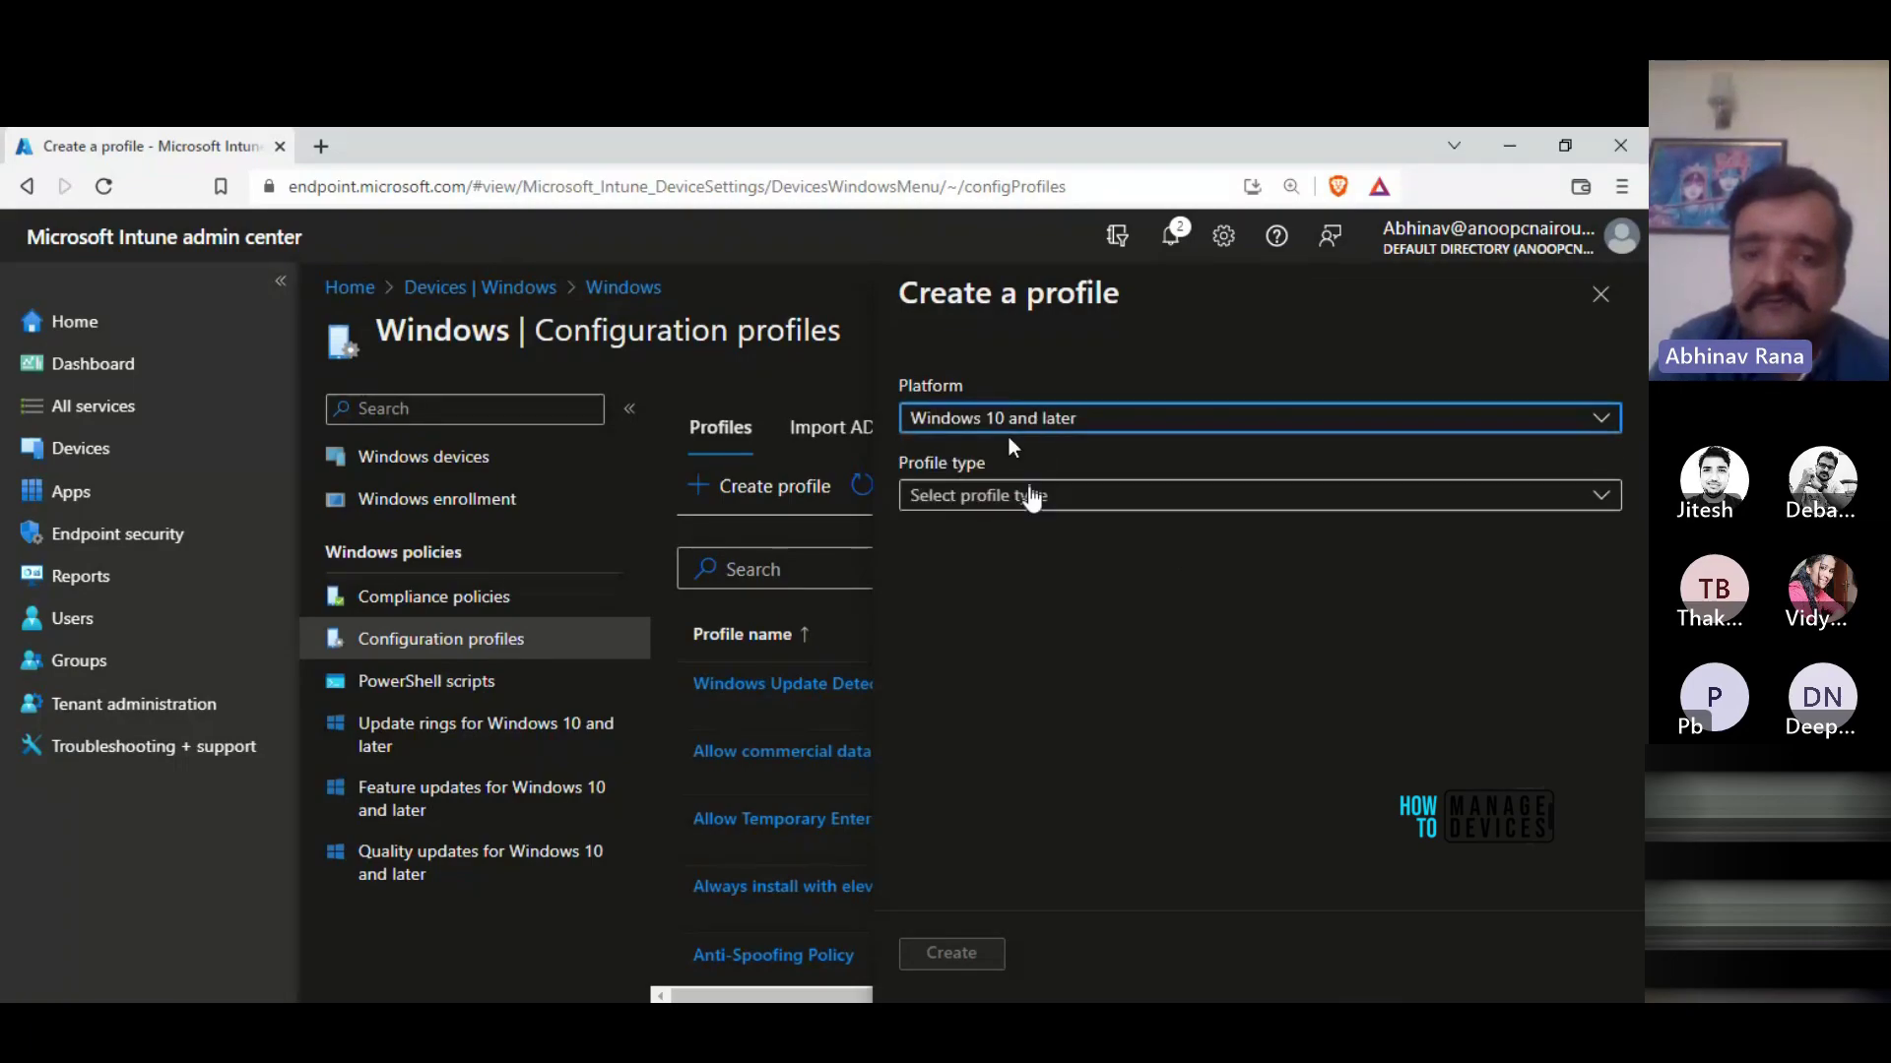
{"action": "left_click", "coordinate": [1049, 497]}
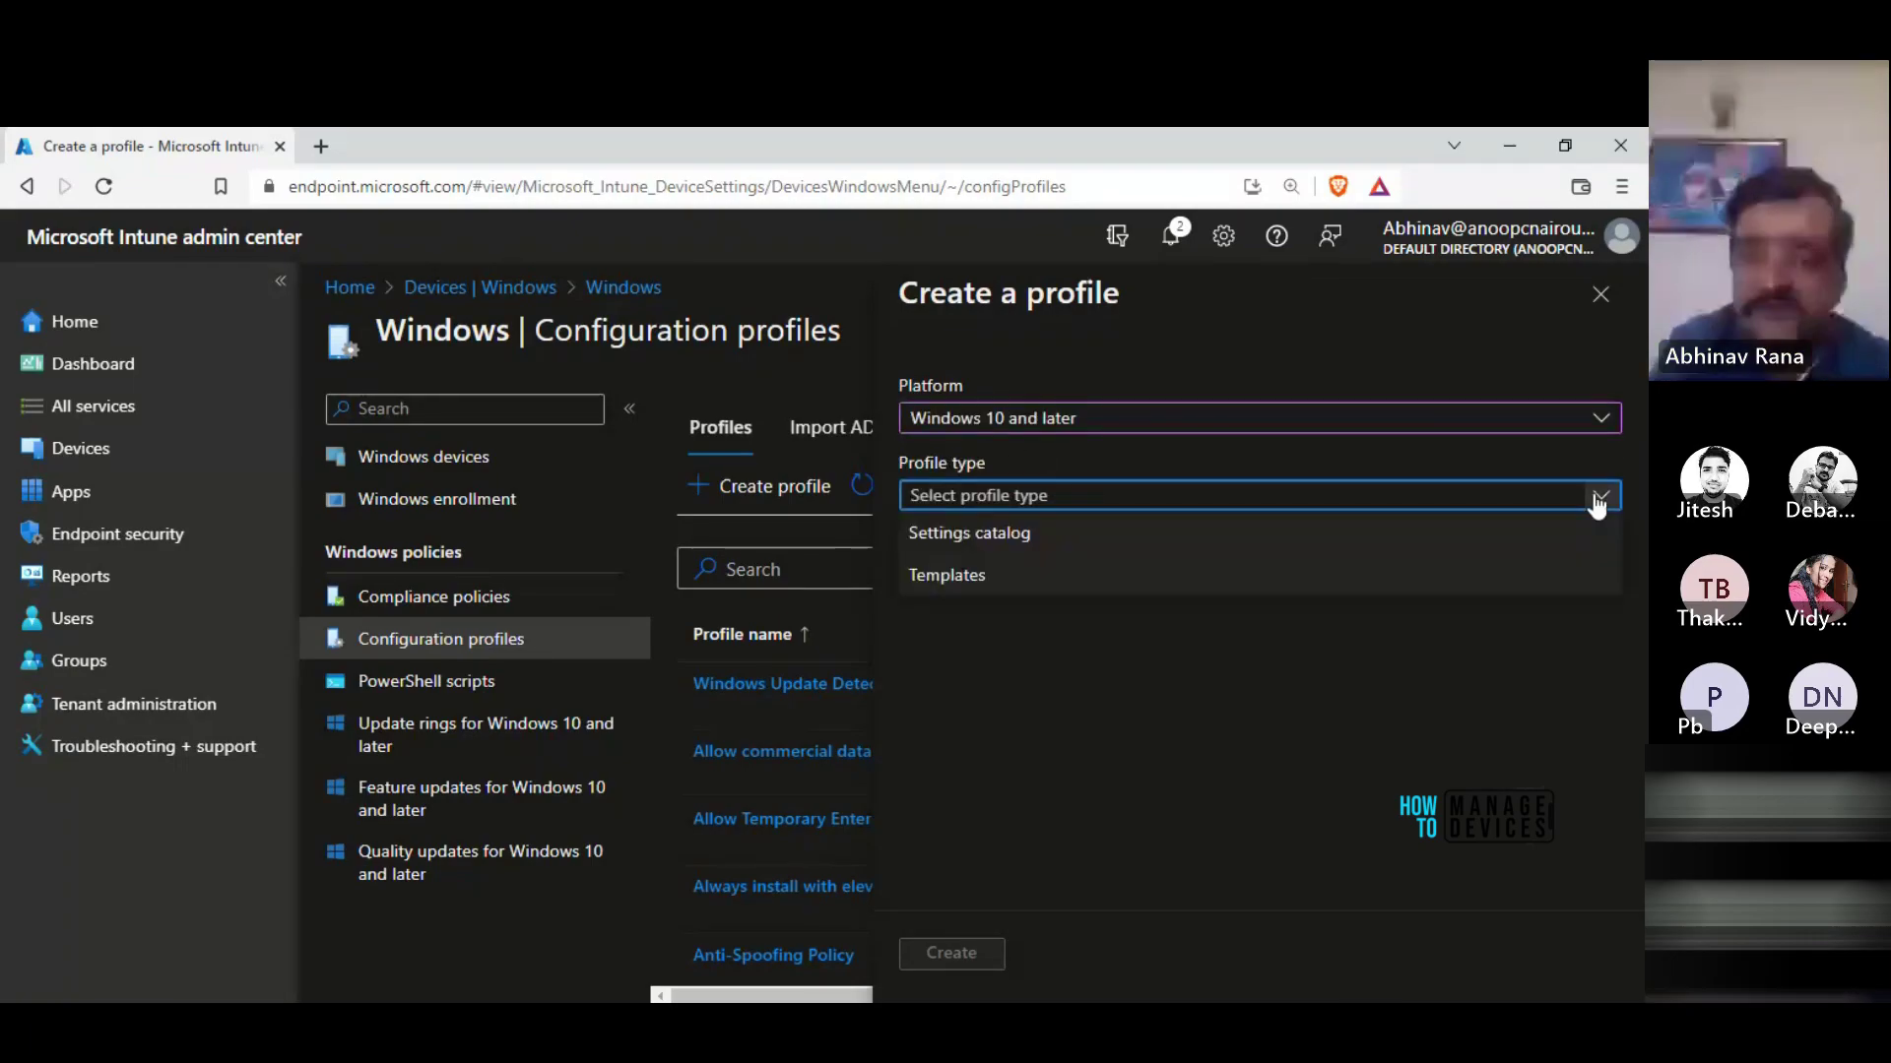
{"action": "left_click", "coordinate": [991, 535]}
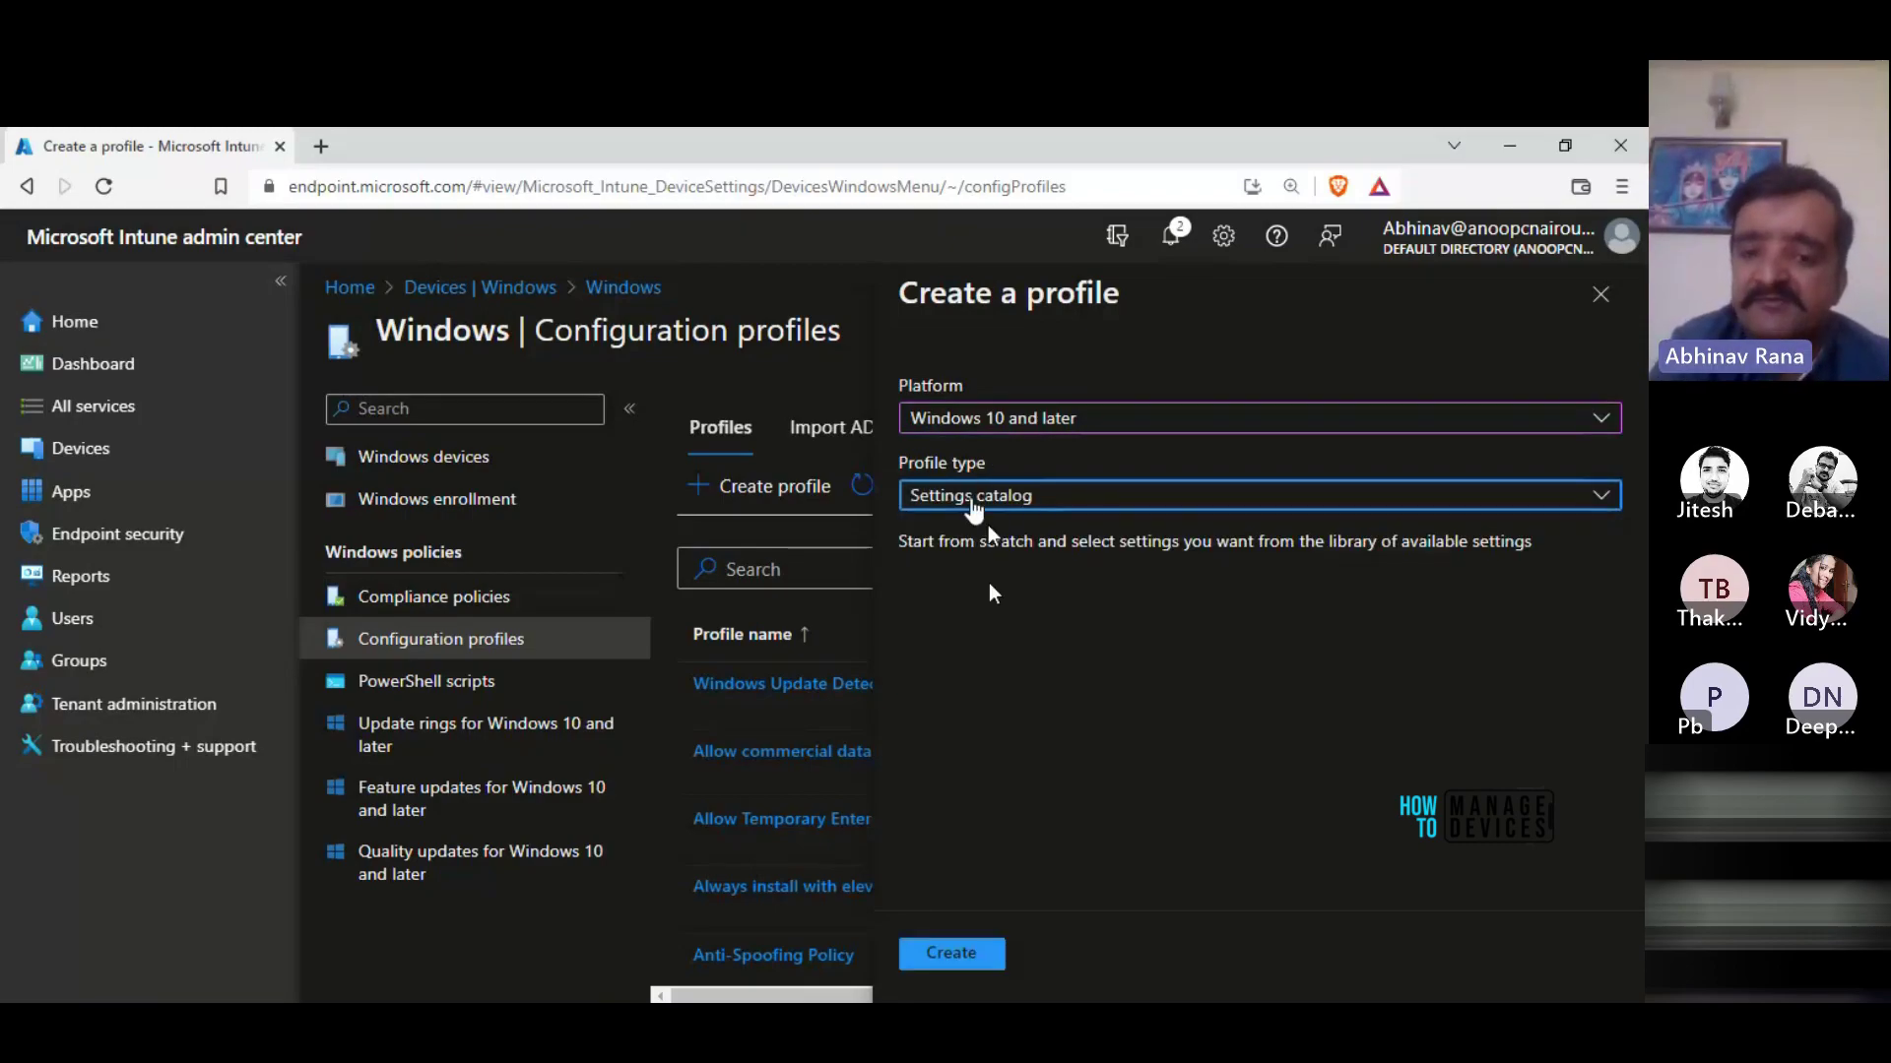
{"action": "left_click", "coordinate": [949, 961]}
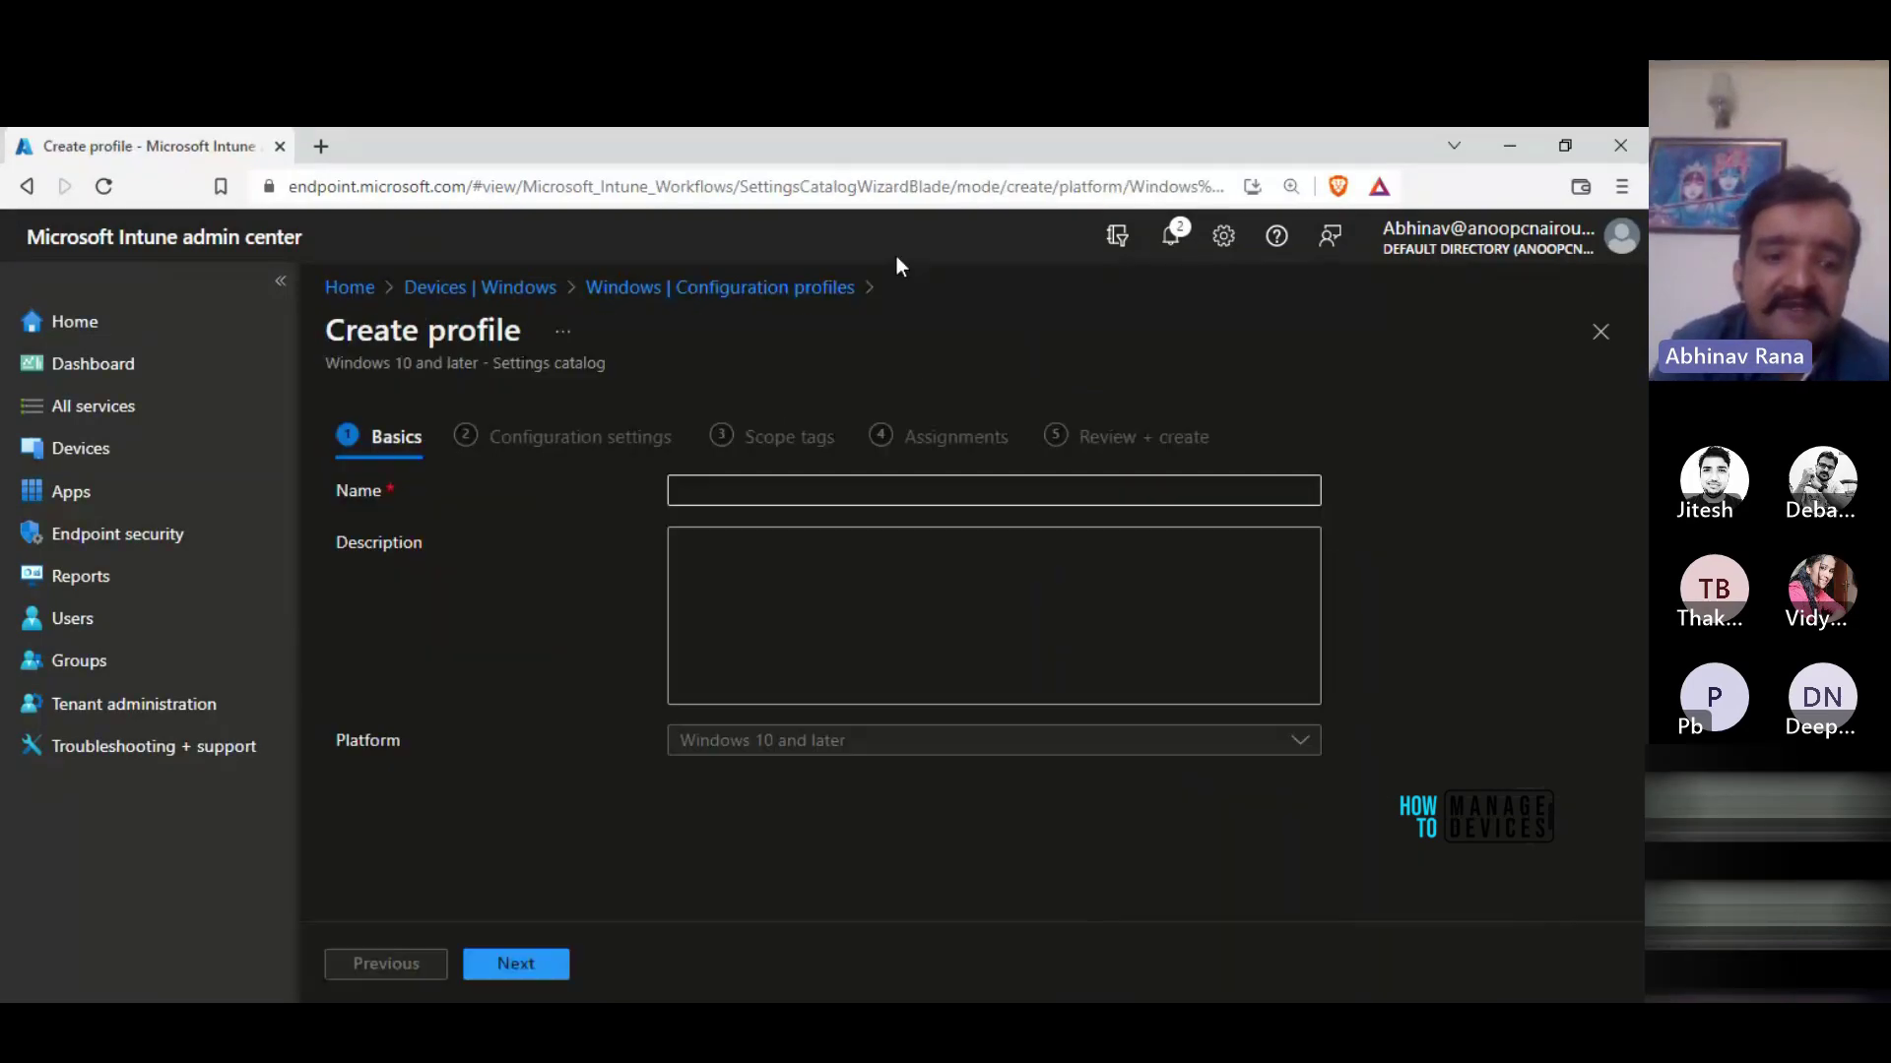
- Enter 'Antivirus Policy' as the profile name and continue to Configuration settings
{"action": "left_click", "coordinate": [750, 485]}
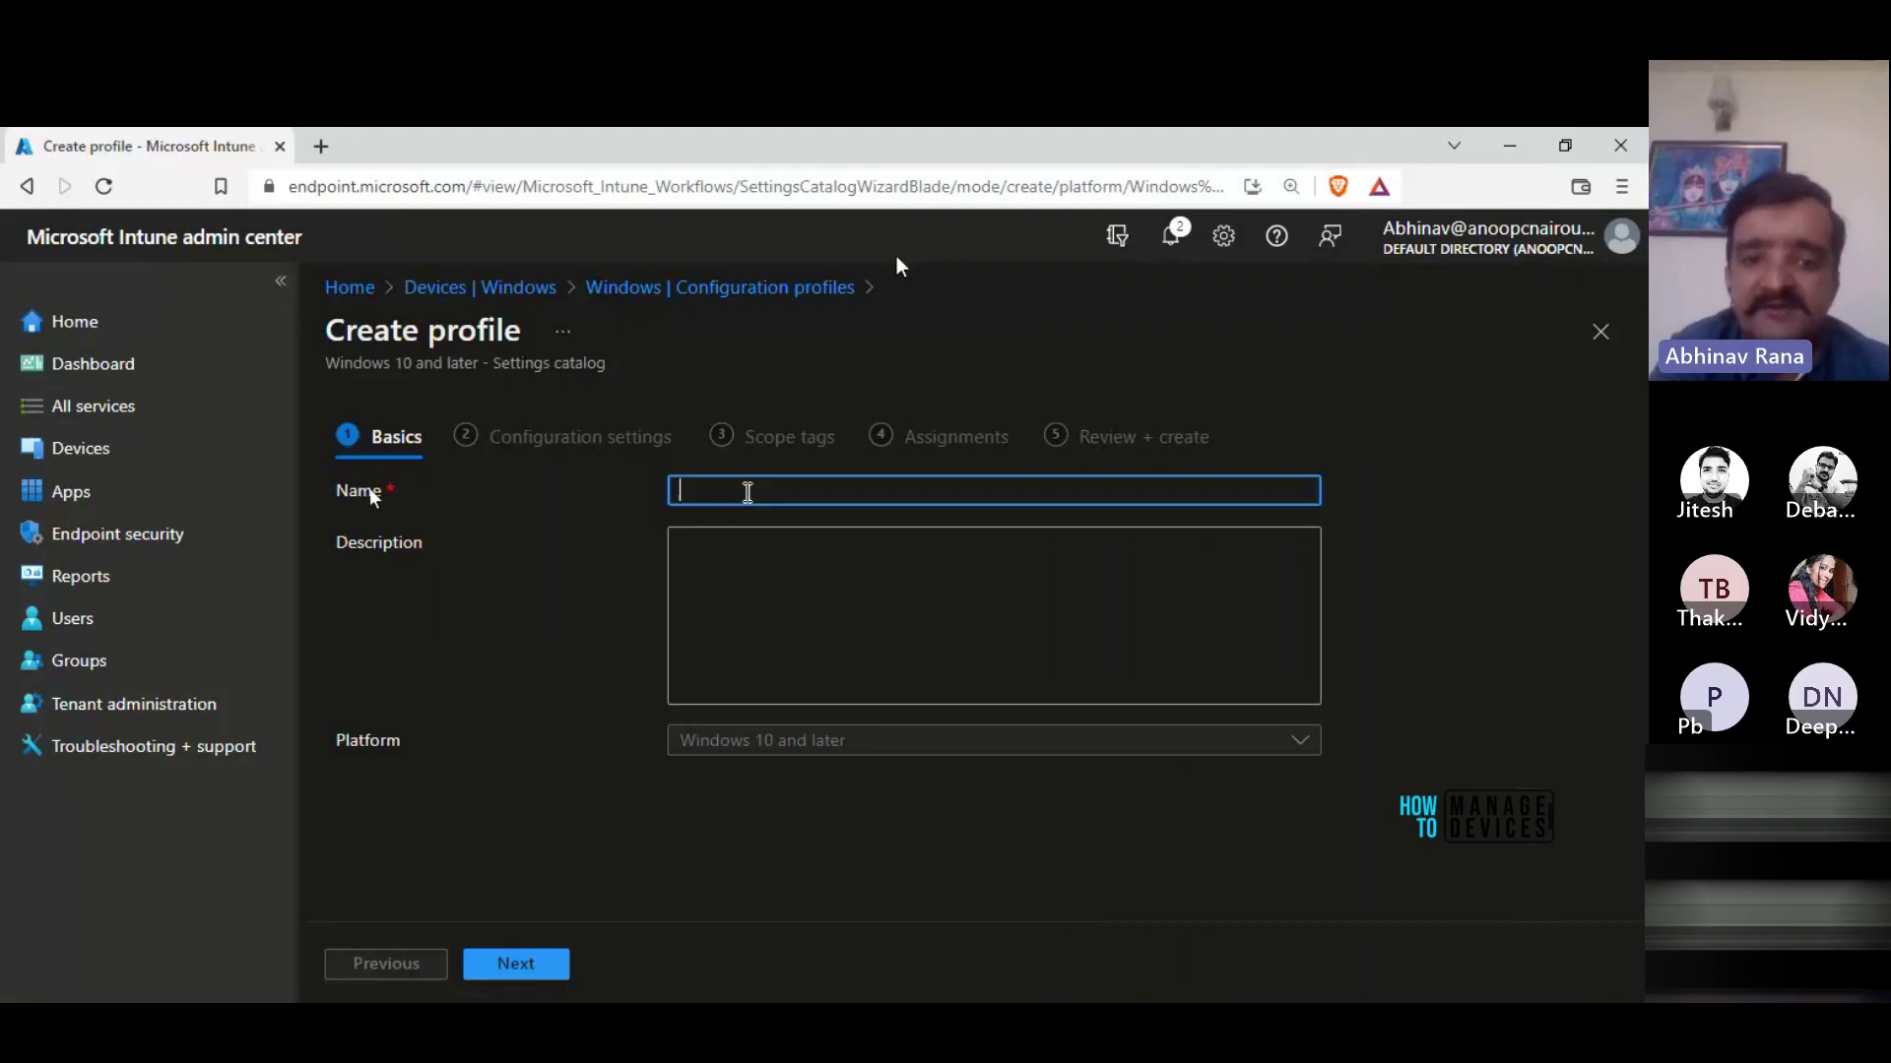
{"action": "left_click", "coordinate": [747, 492]}
{"action": "type", "text": "Antiviru"}
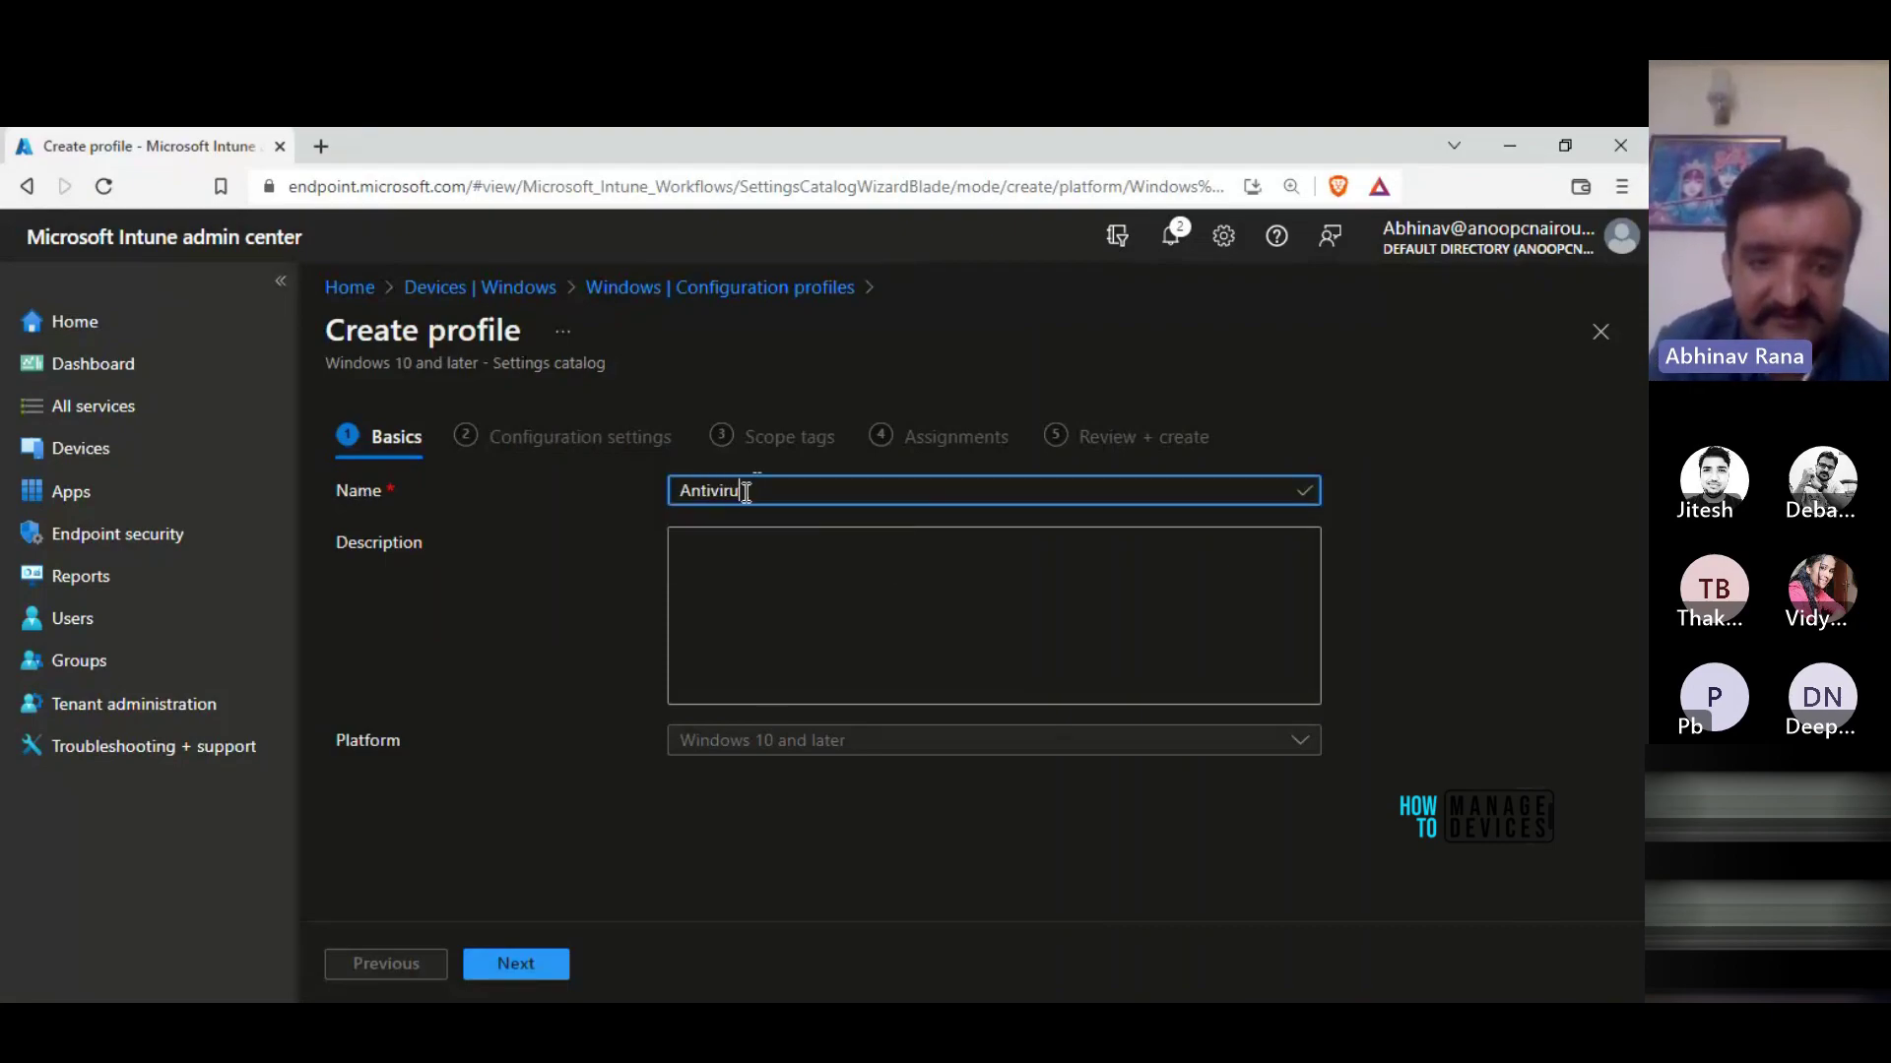
{"action": "type", "text": "s Policy"}
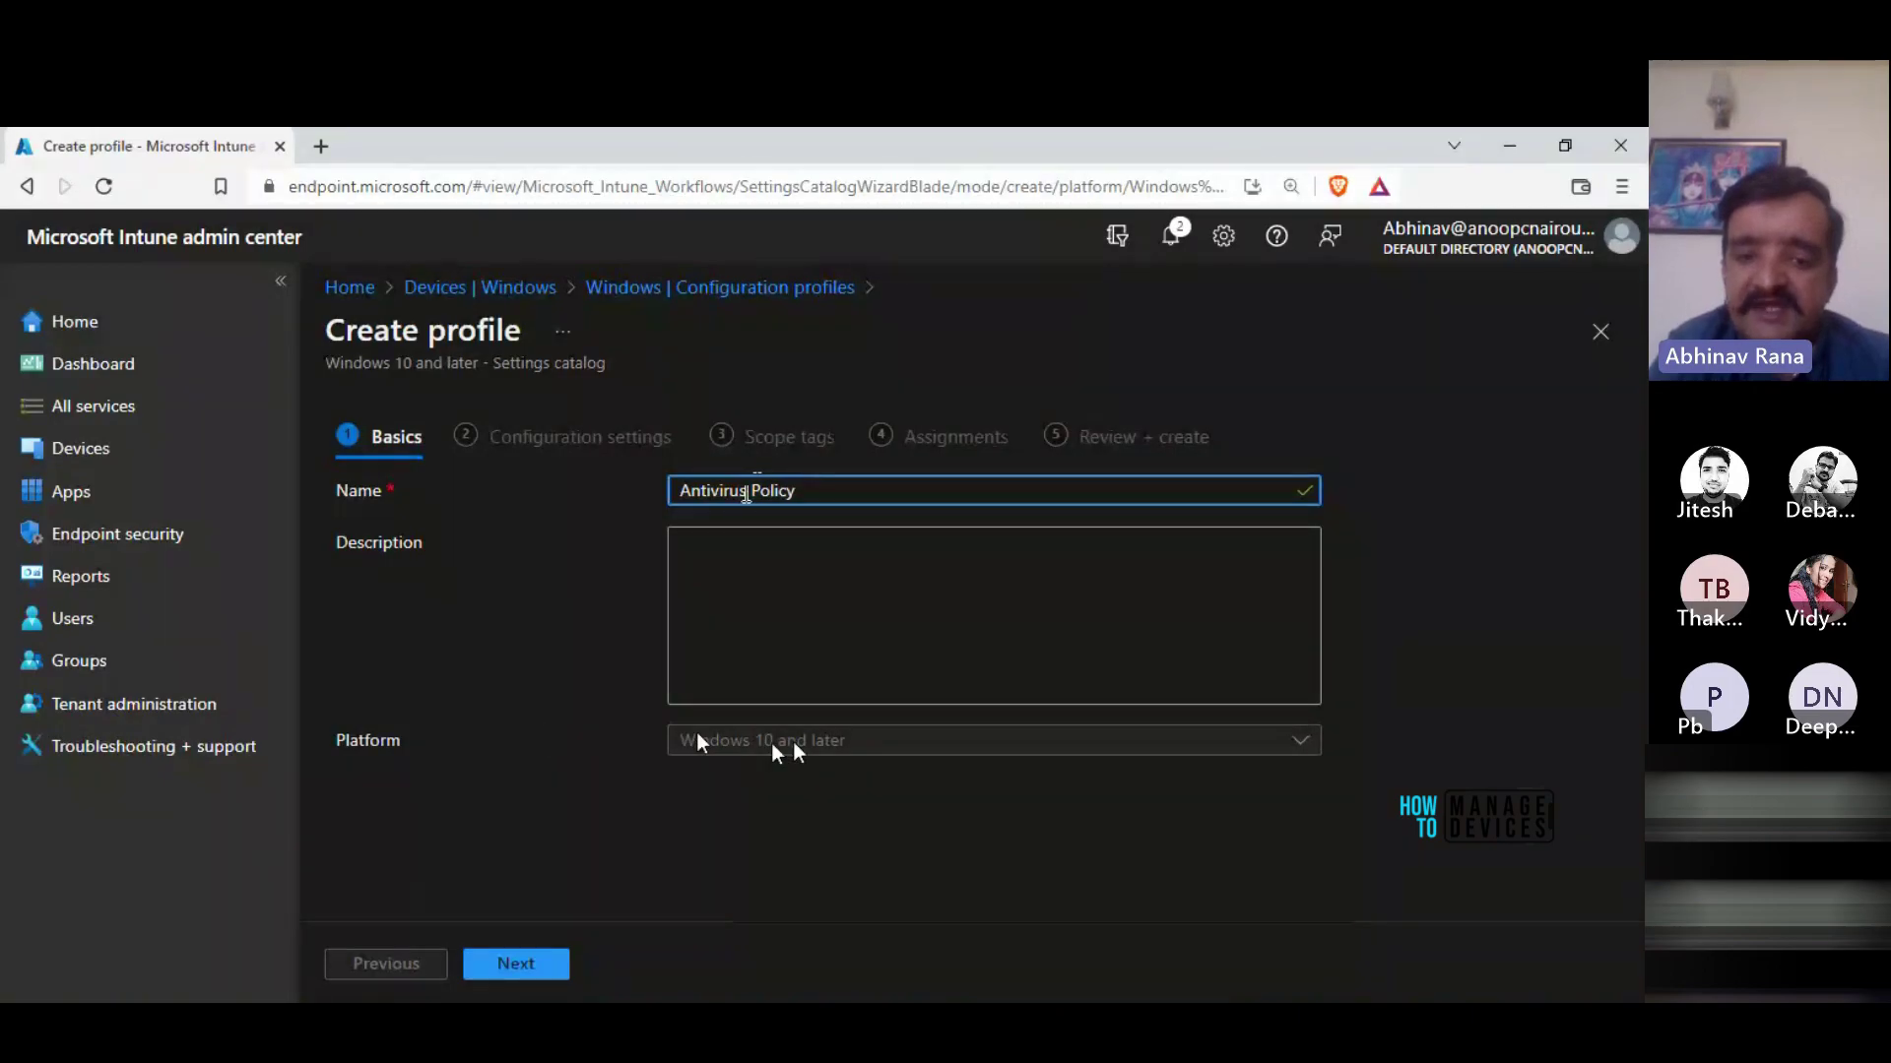
{"action": "left_click", "coordinate": [518, 967]}
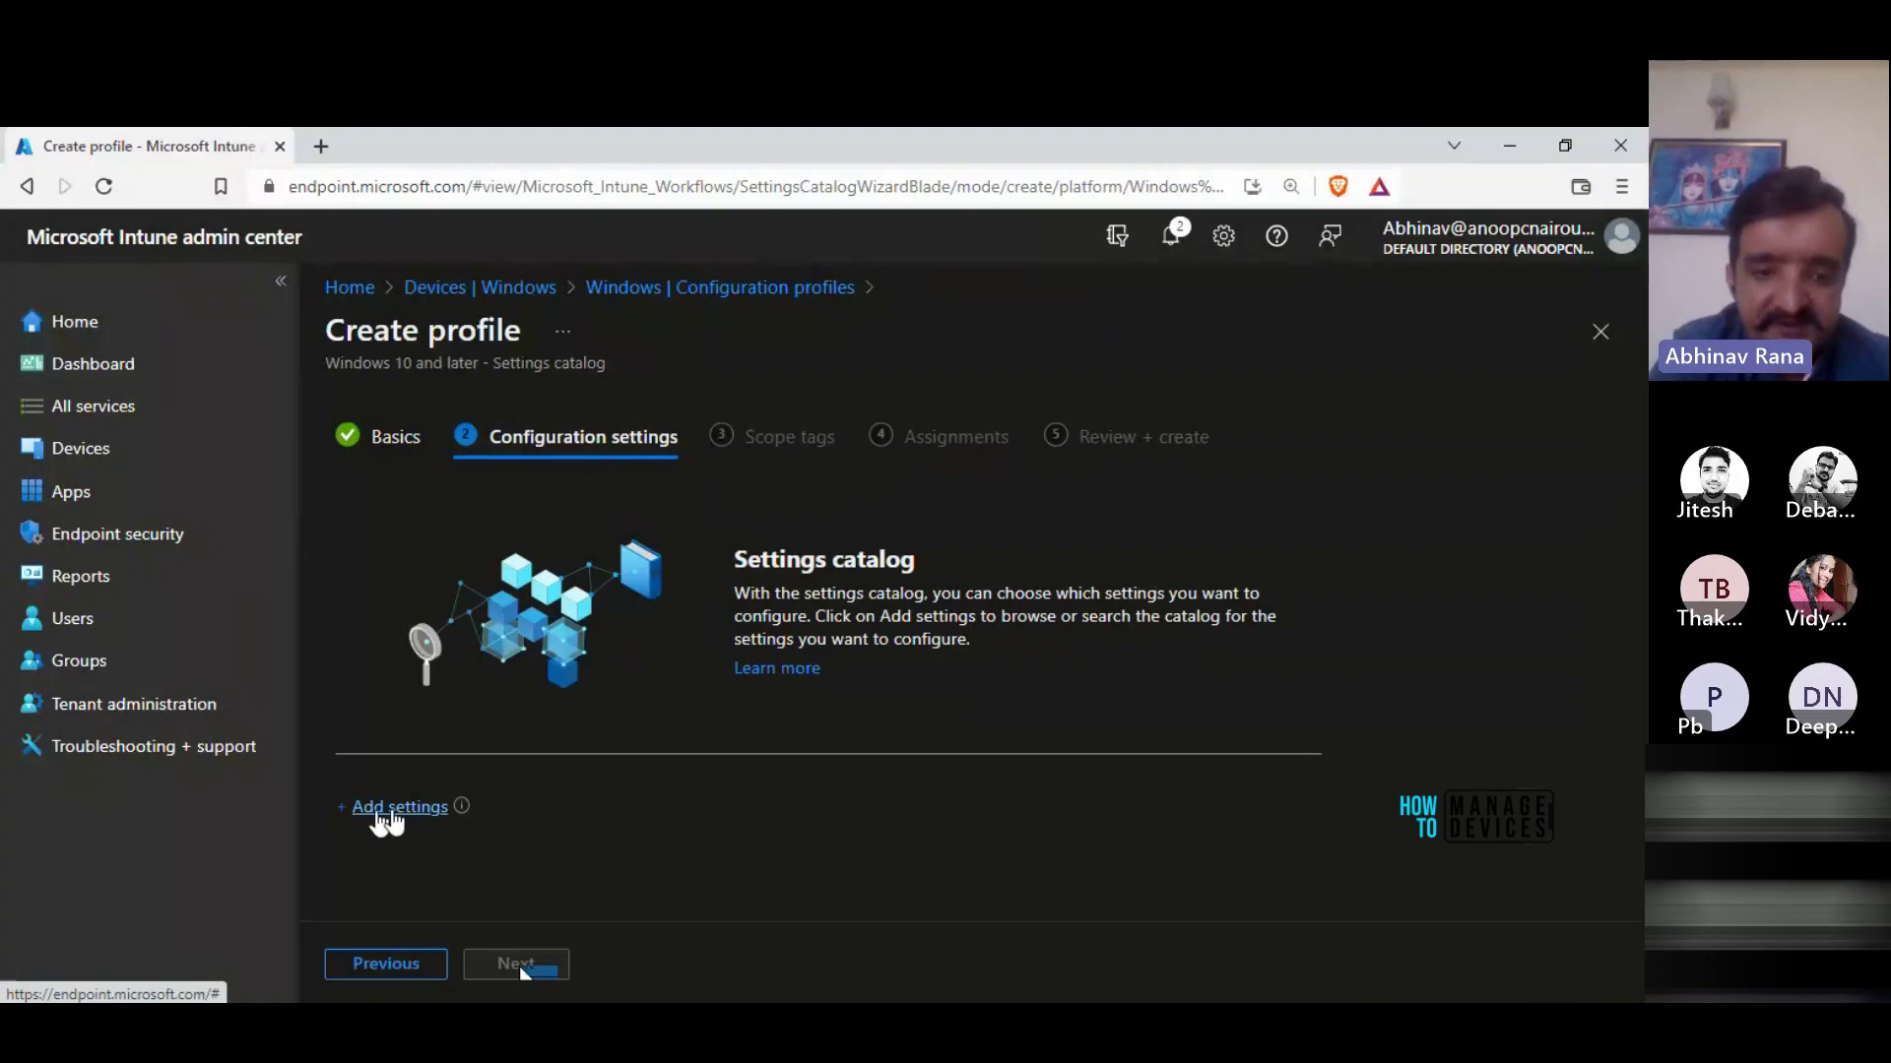
- Search 'Antivirus' and add Attachment Manager's 'Notify antivirus programs when opening attachments (User)' setting
{"action": "left_click", "coordinate": [388, 809]}
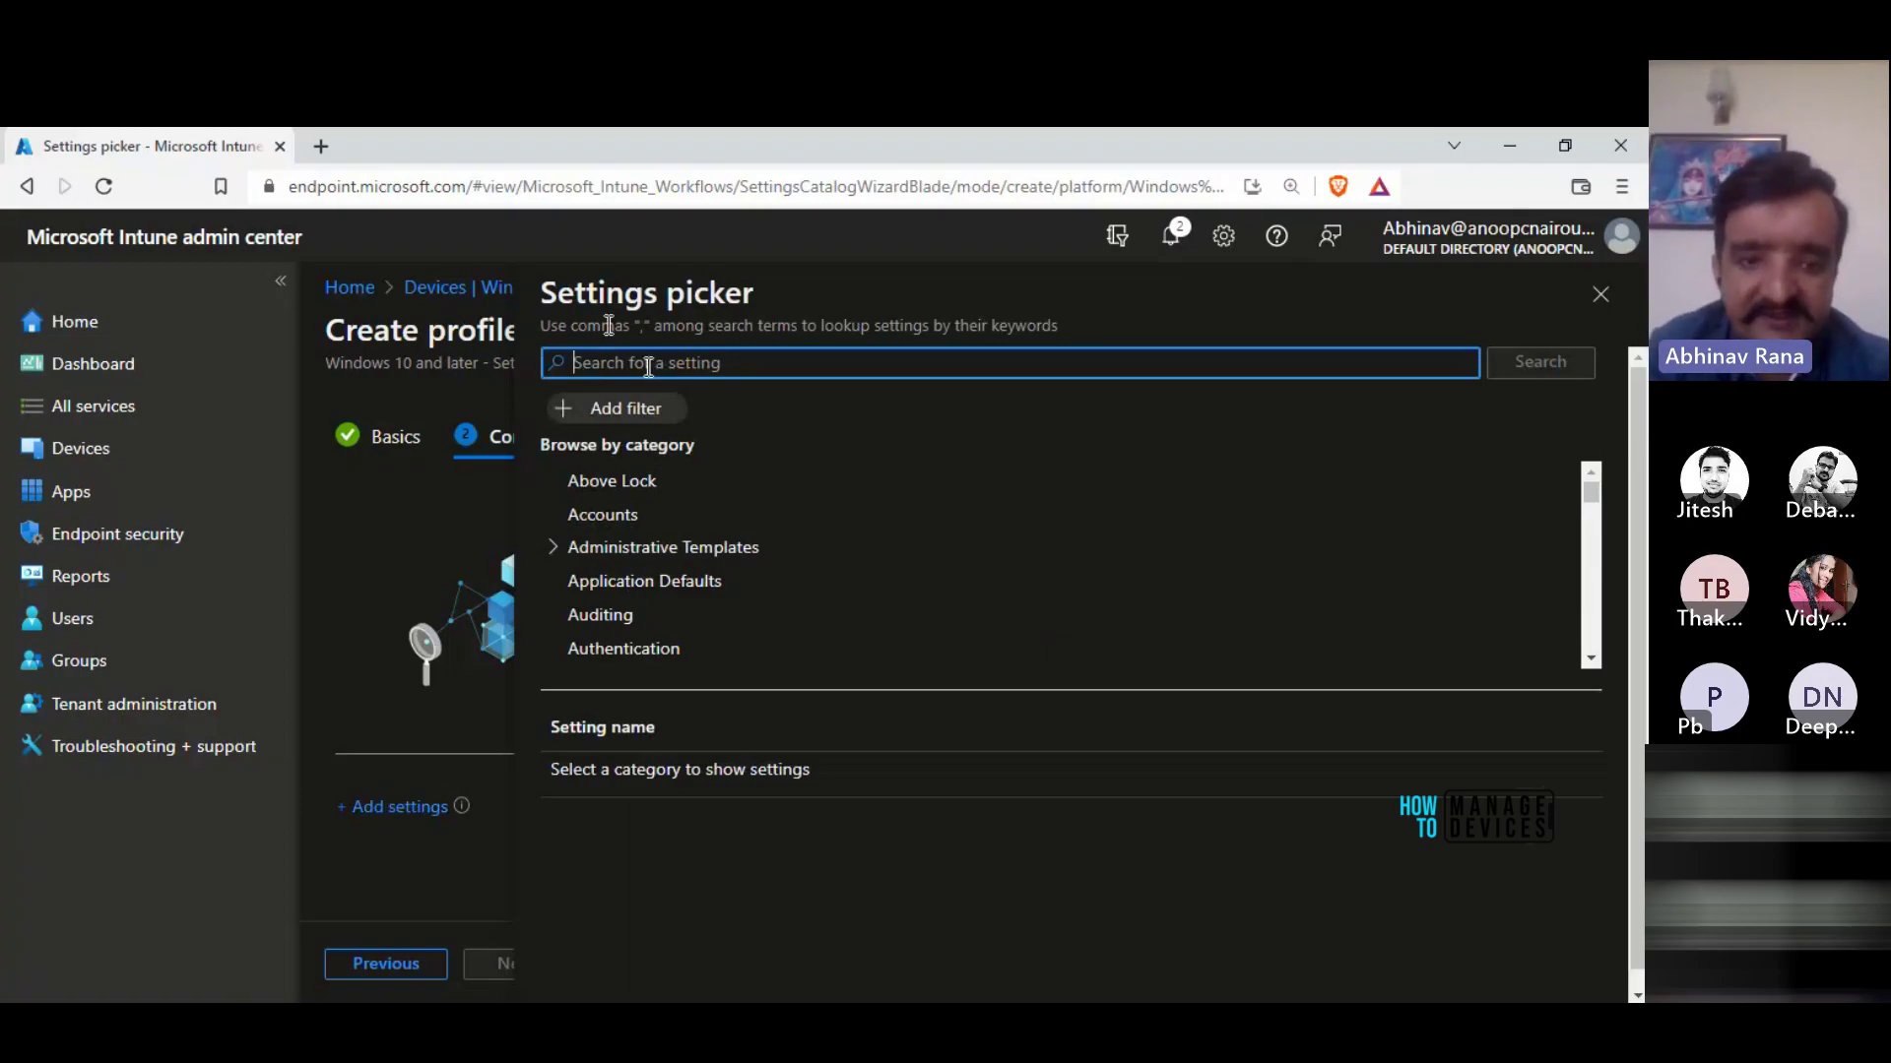
{"action": "type", "text": "Antivirus"}
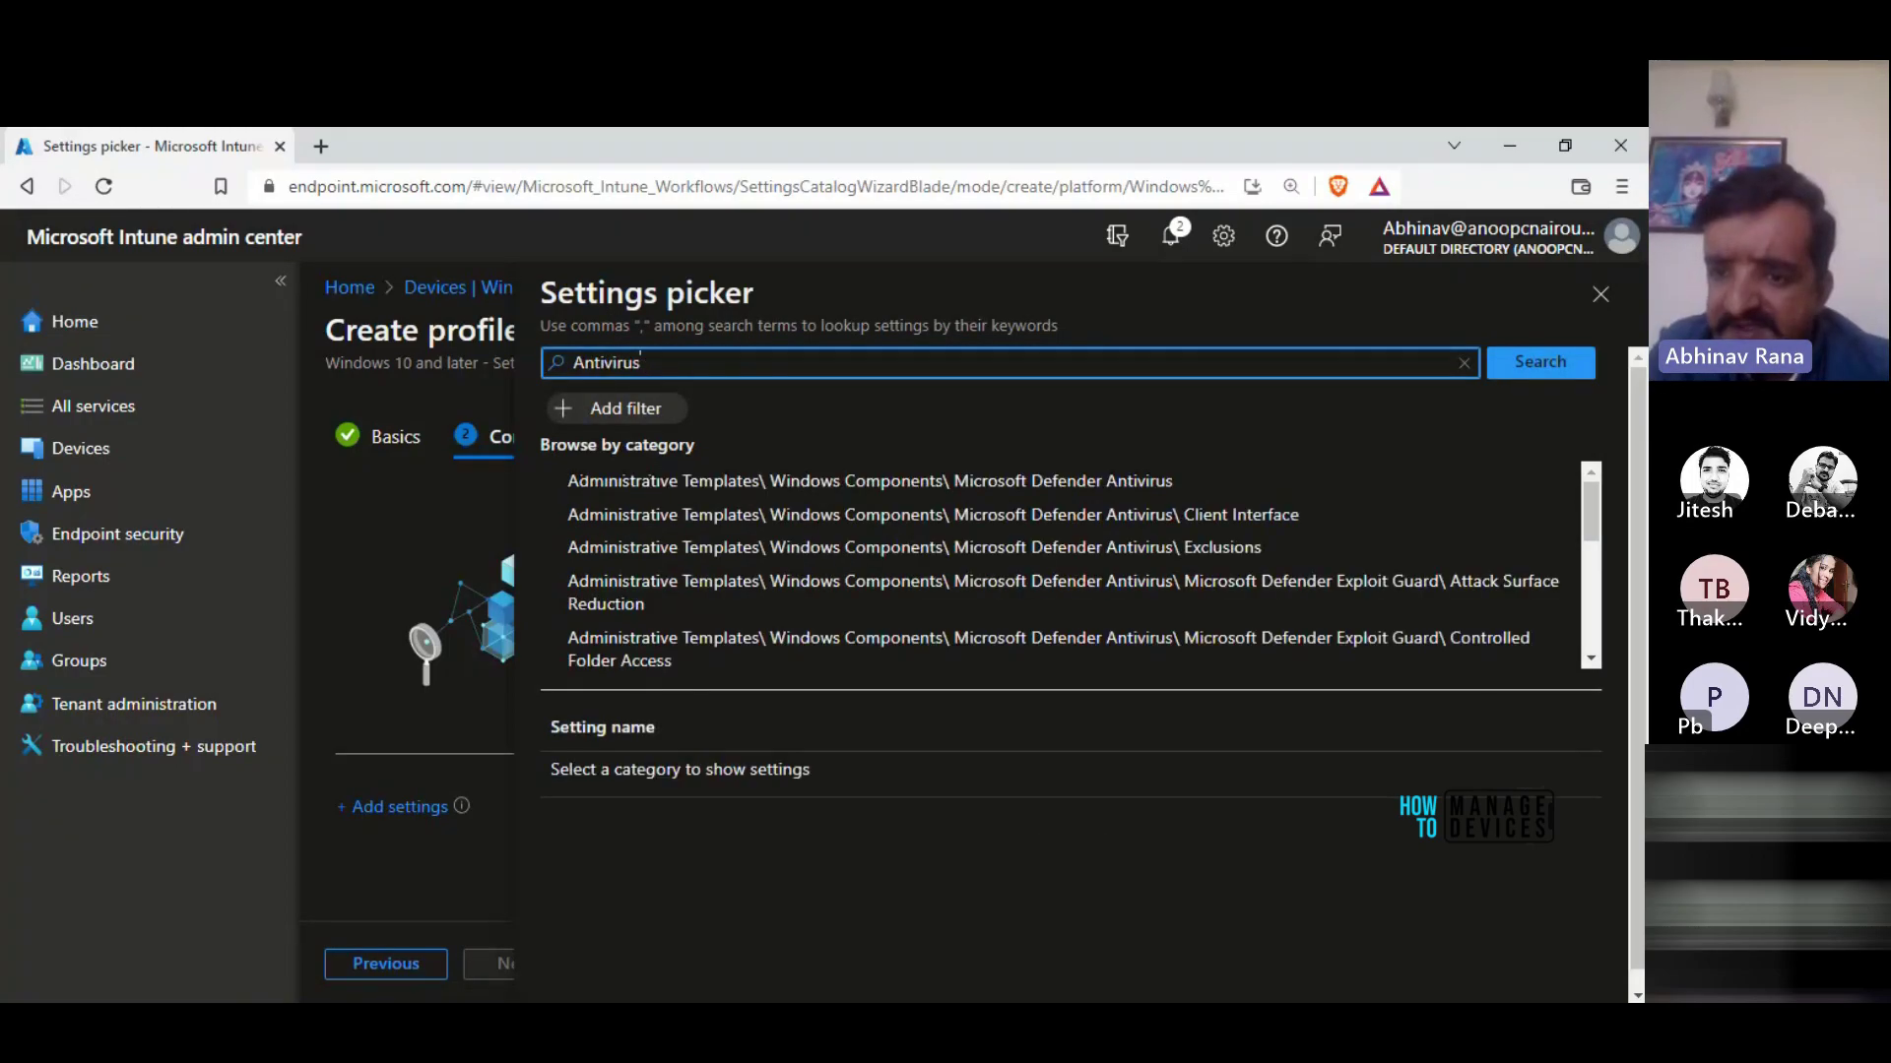
{"action": "scroll", "coordinate": [979, 516], "scroll_direction": "down", "scroll_amount": 5}
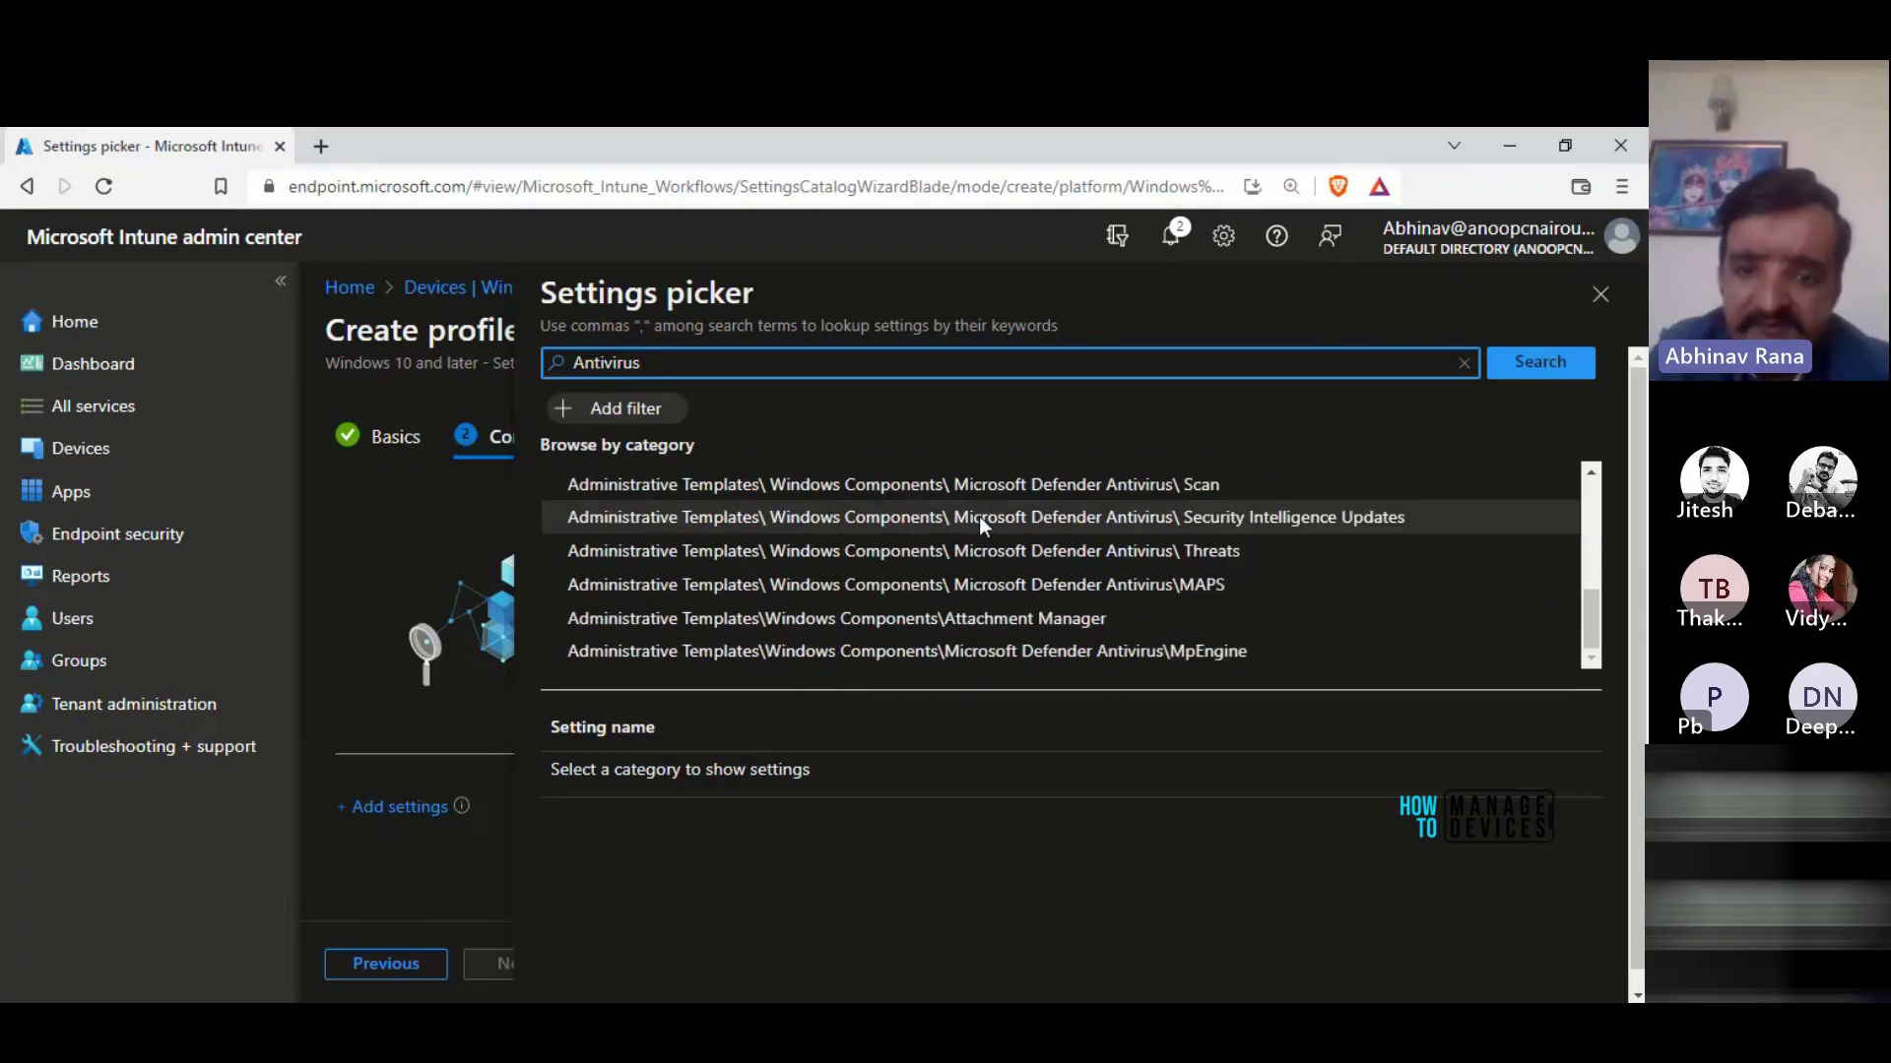
{"action": "left_click", "coordinate": [954, 617]}
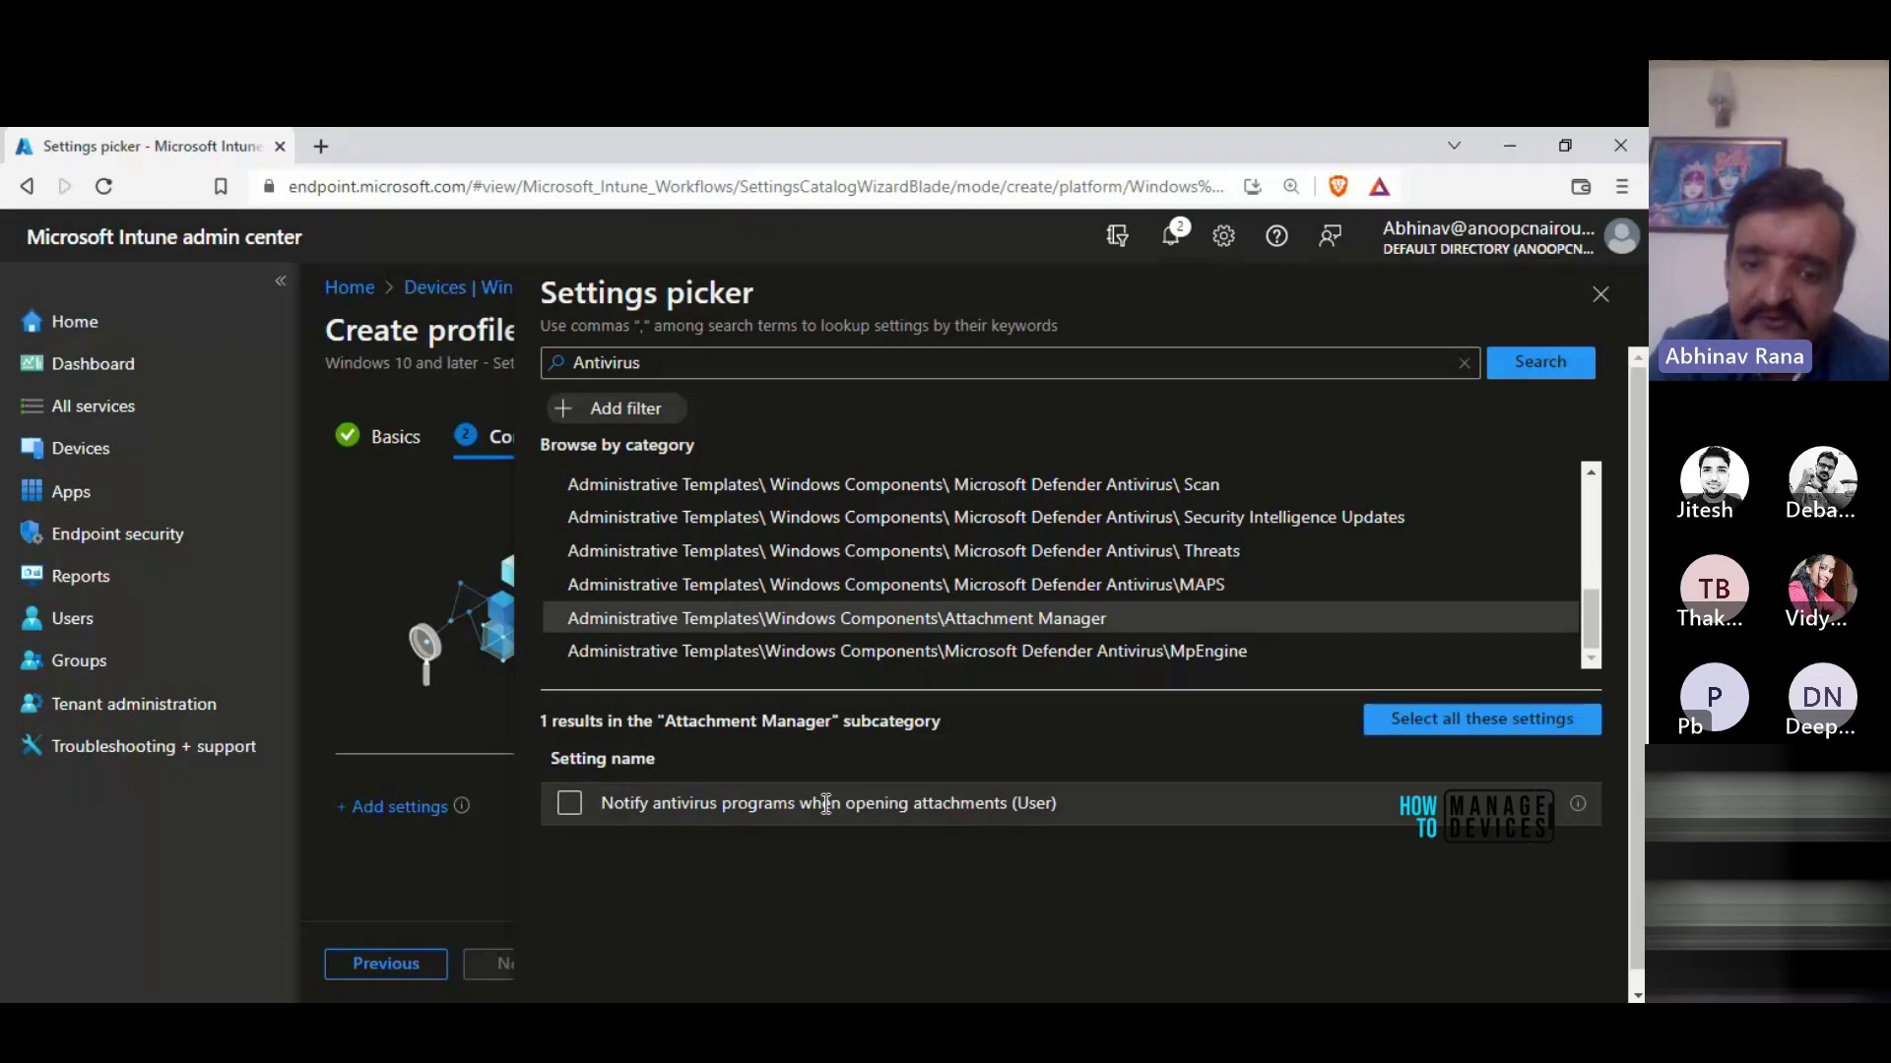
{"action": "left_click", "coordinate": [572, 807]}
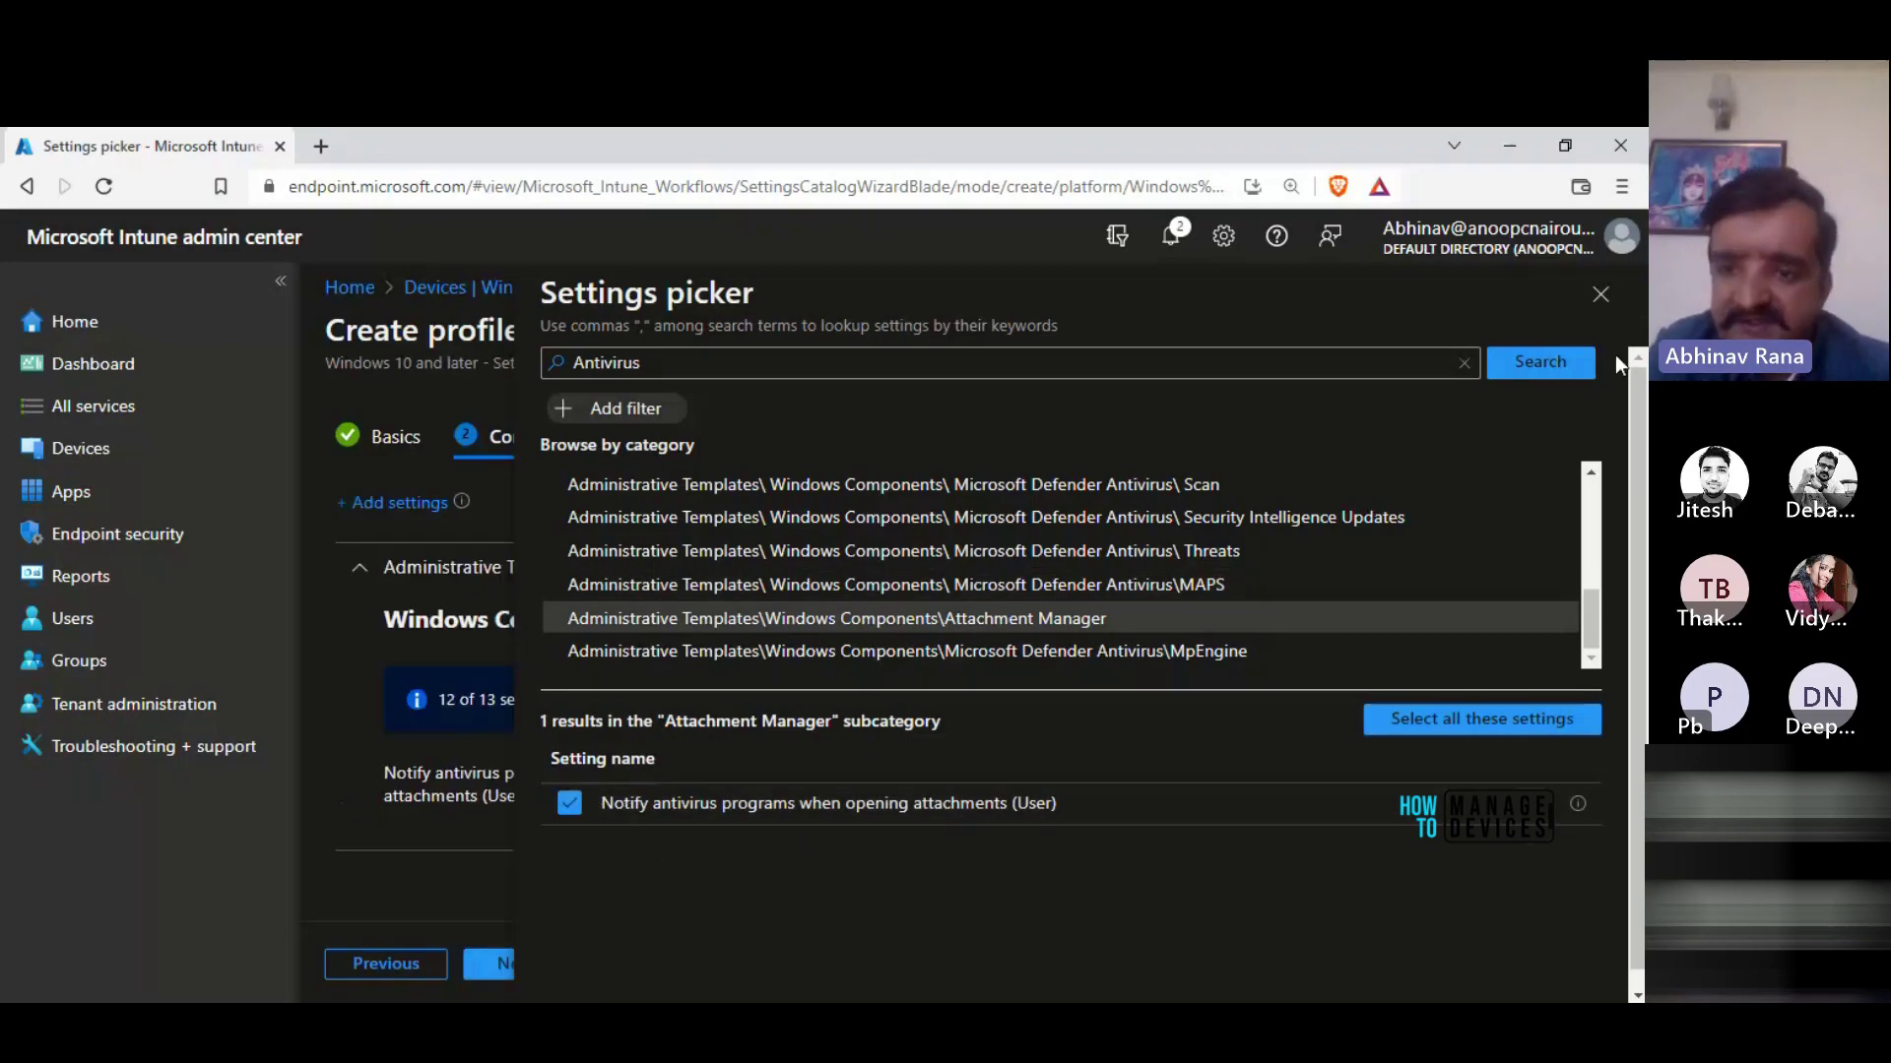
{"action": "left_click", "coordinate": [1601, 295]}
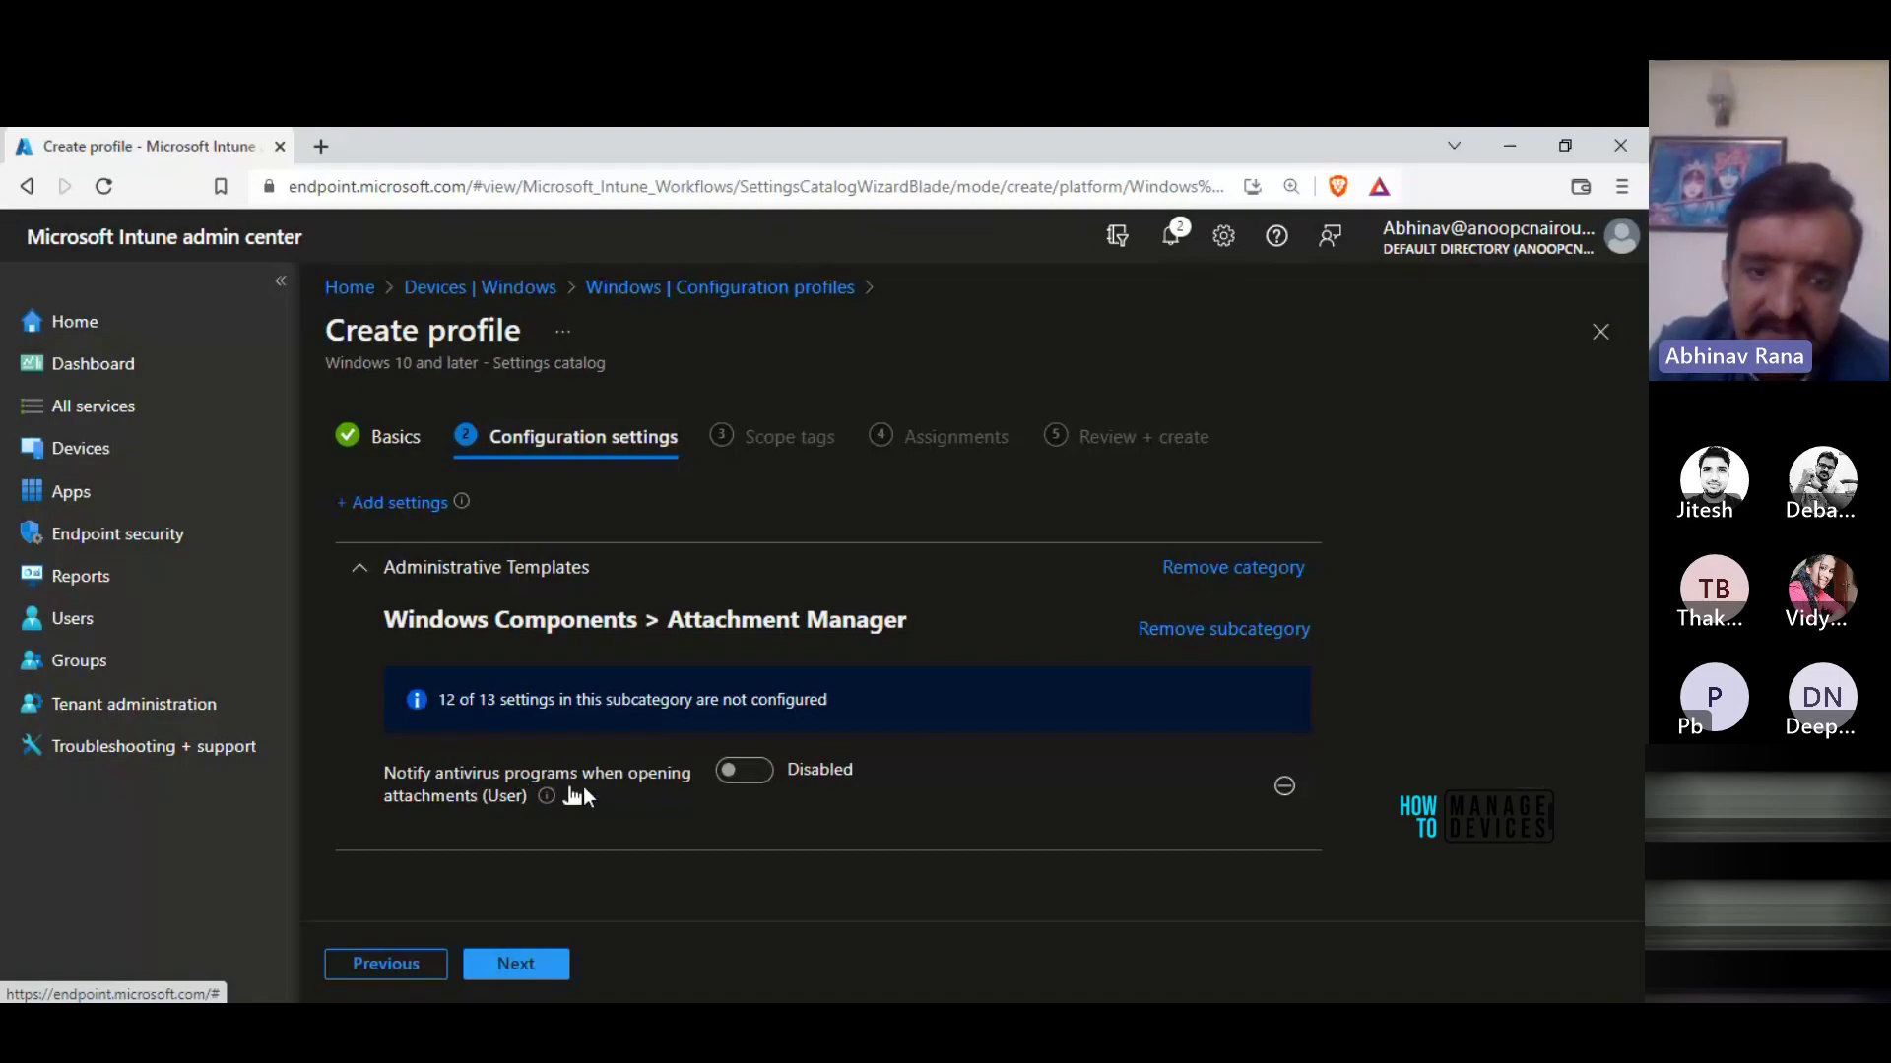
- Set 'Notify antivirus programs when opening attachments' to Enabled and continue to Scope tags
{"action": "left_click", "coordinate": [756, 778]}
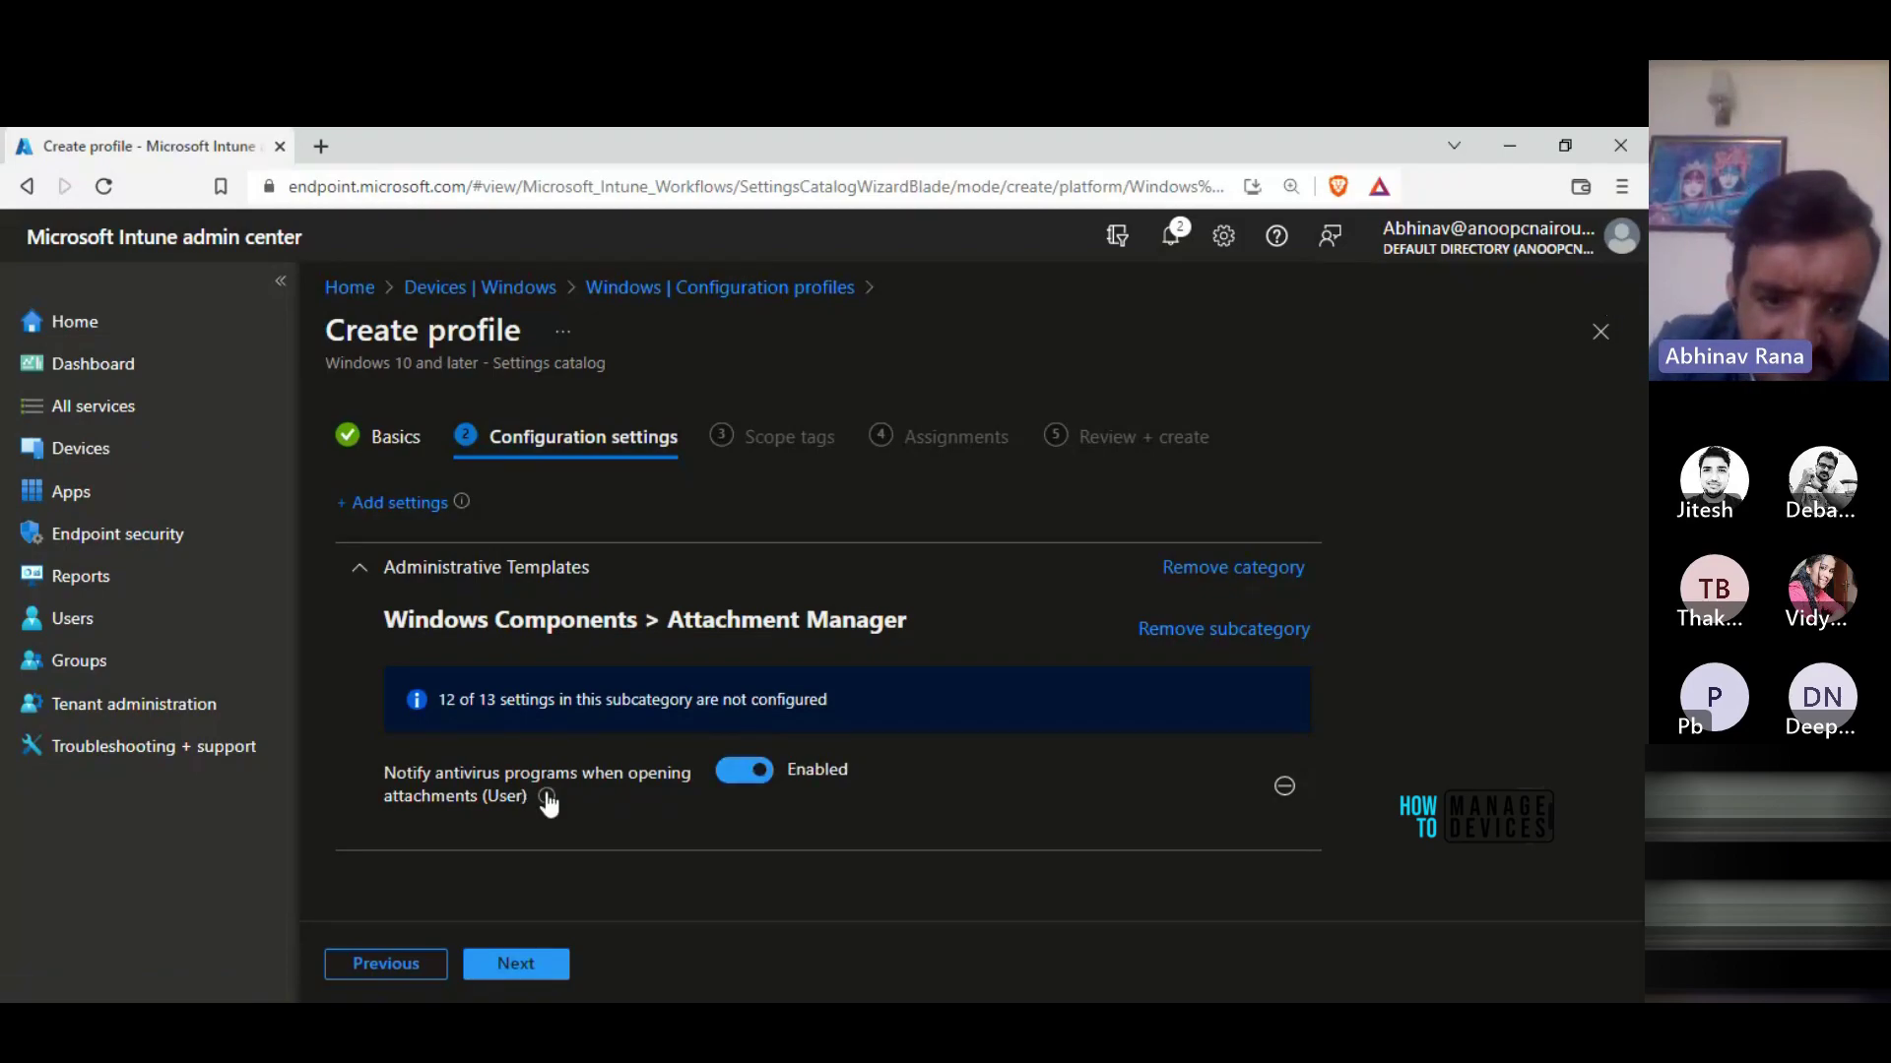
{"action": "mouse_move", "coordinate": [549, 804]}
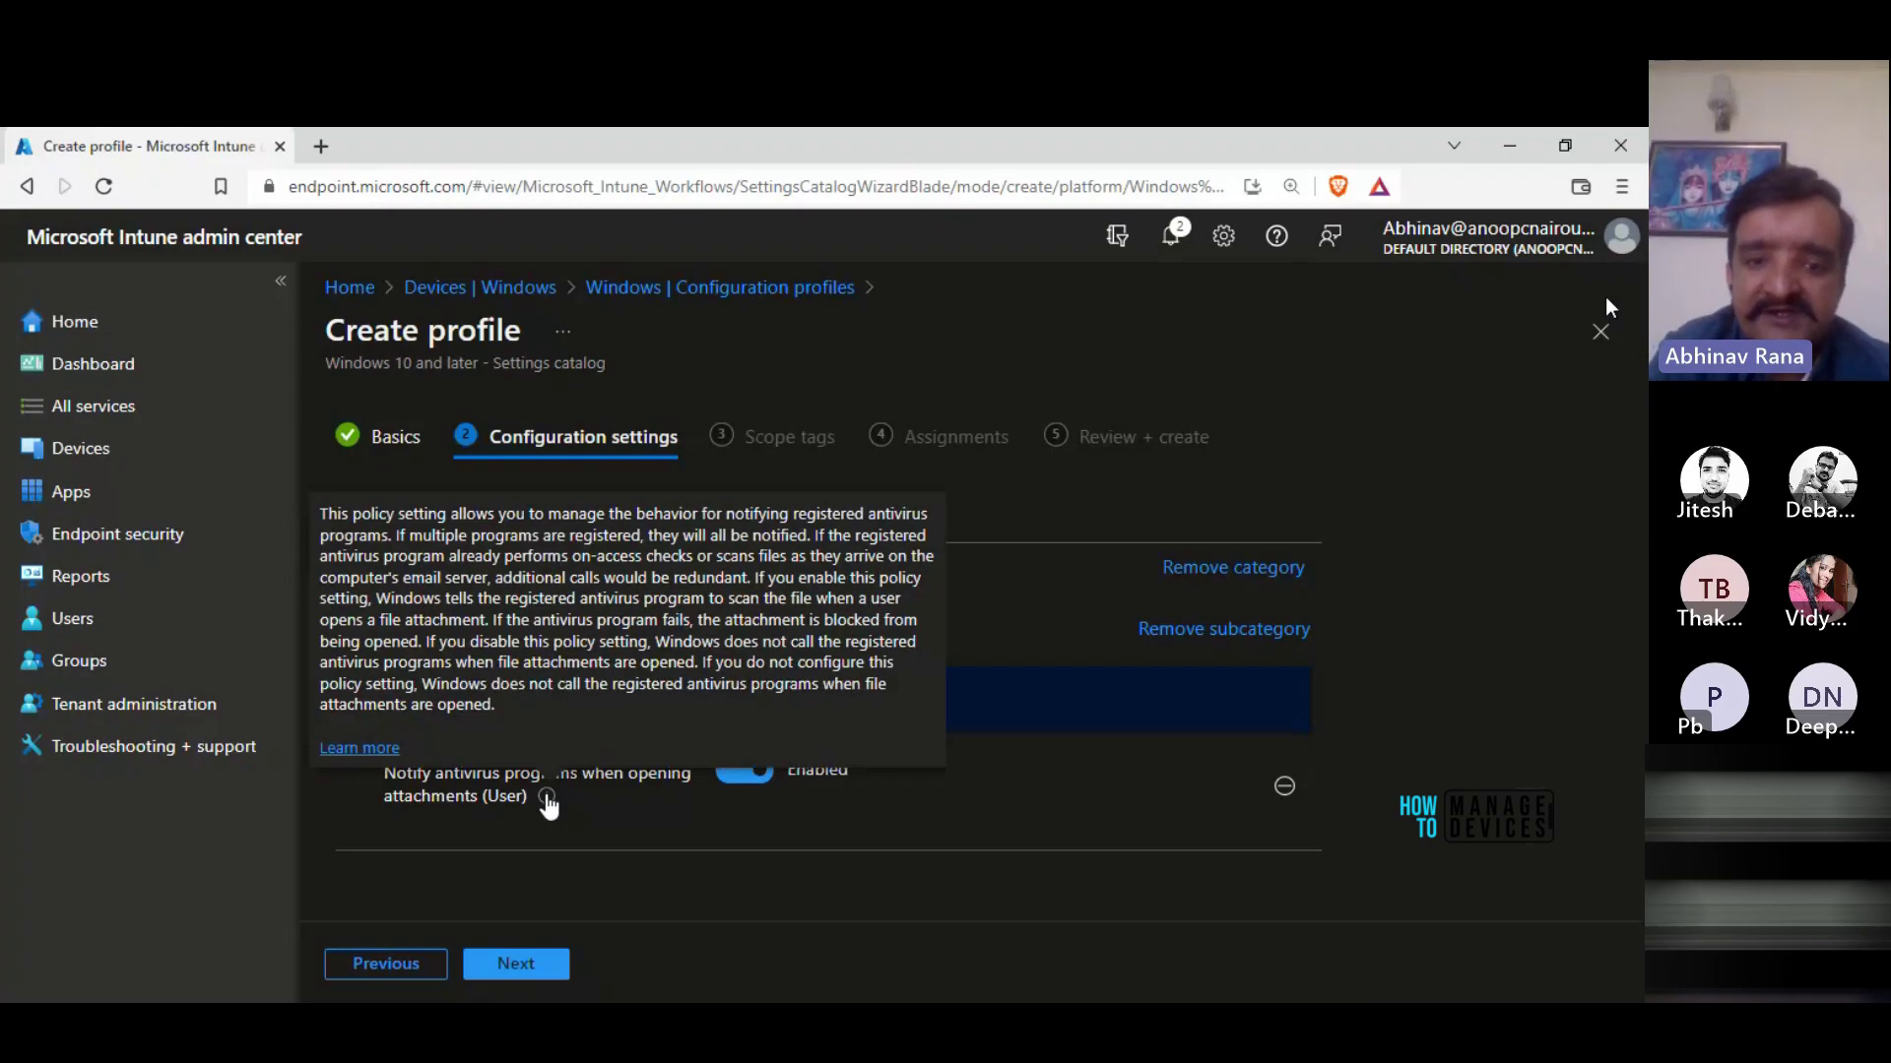
{"action": "left_click", "coordinate": [533, 963]}
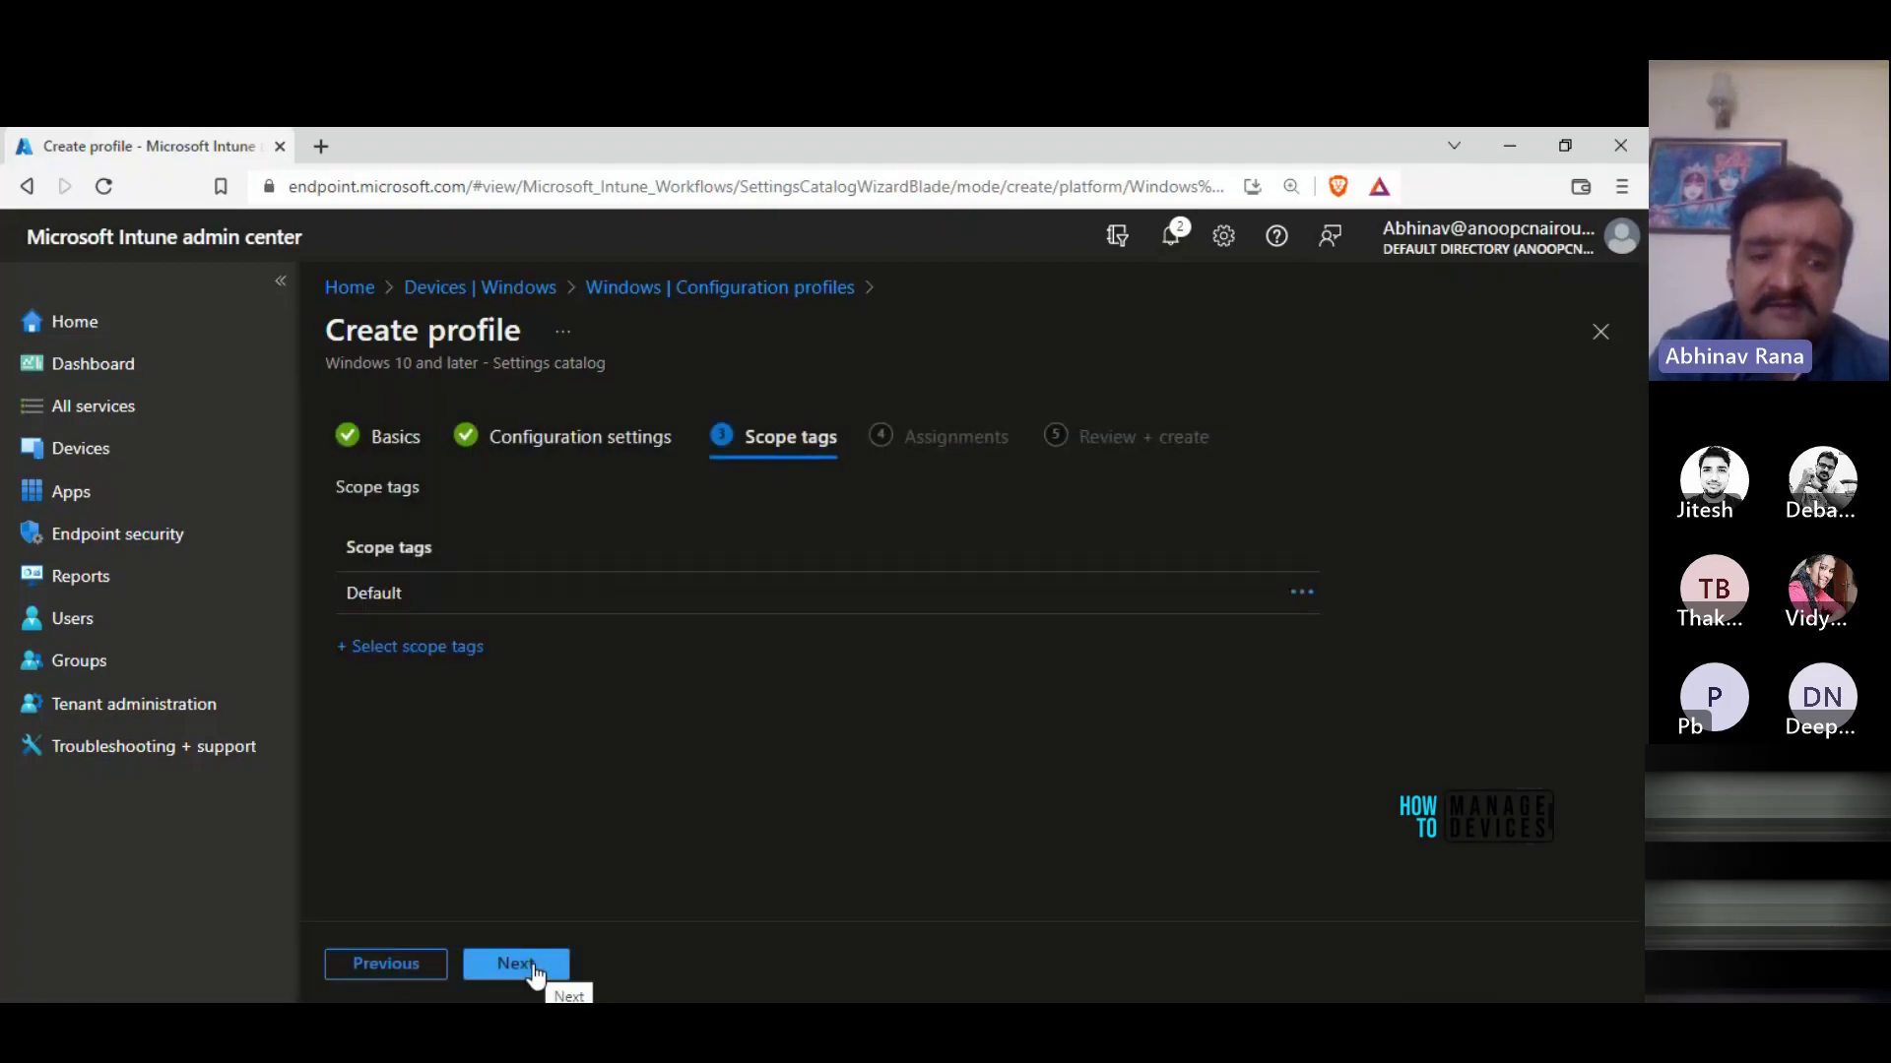
- Keep default scope tags, include HTMD Abhinav Test Group, and proceed to Review + create
{"action": "left_click", "coordinate": [532, 967]}
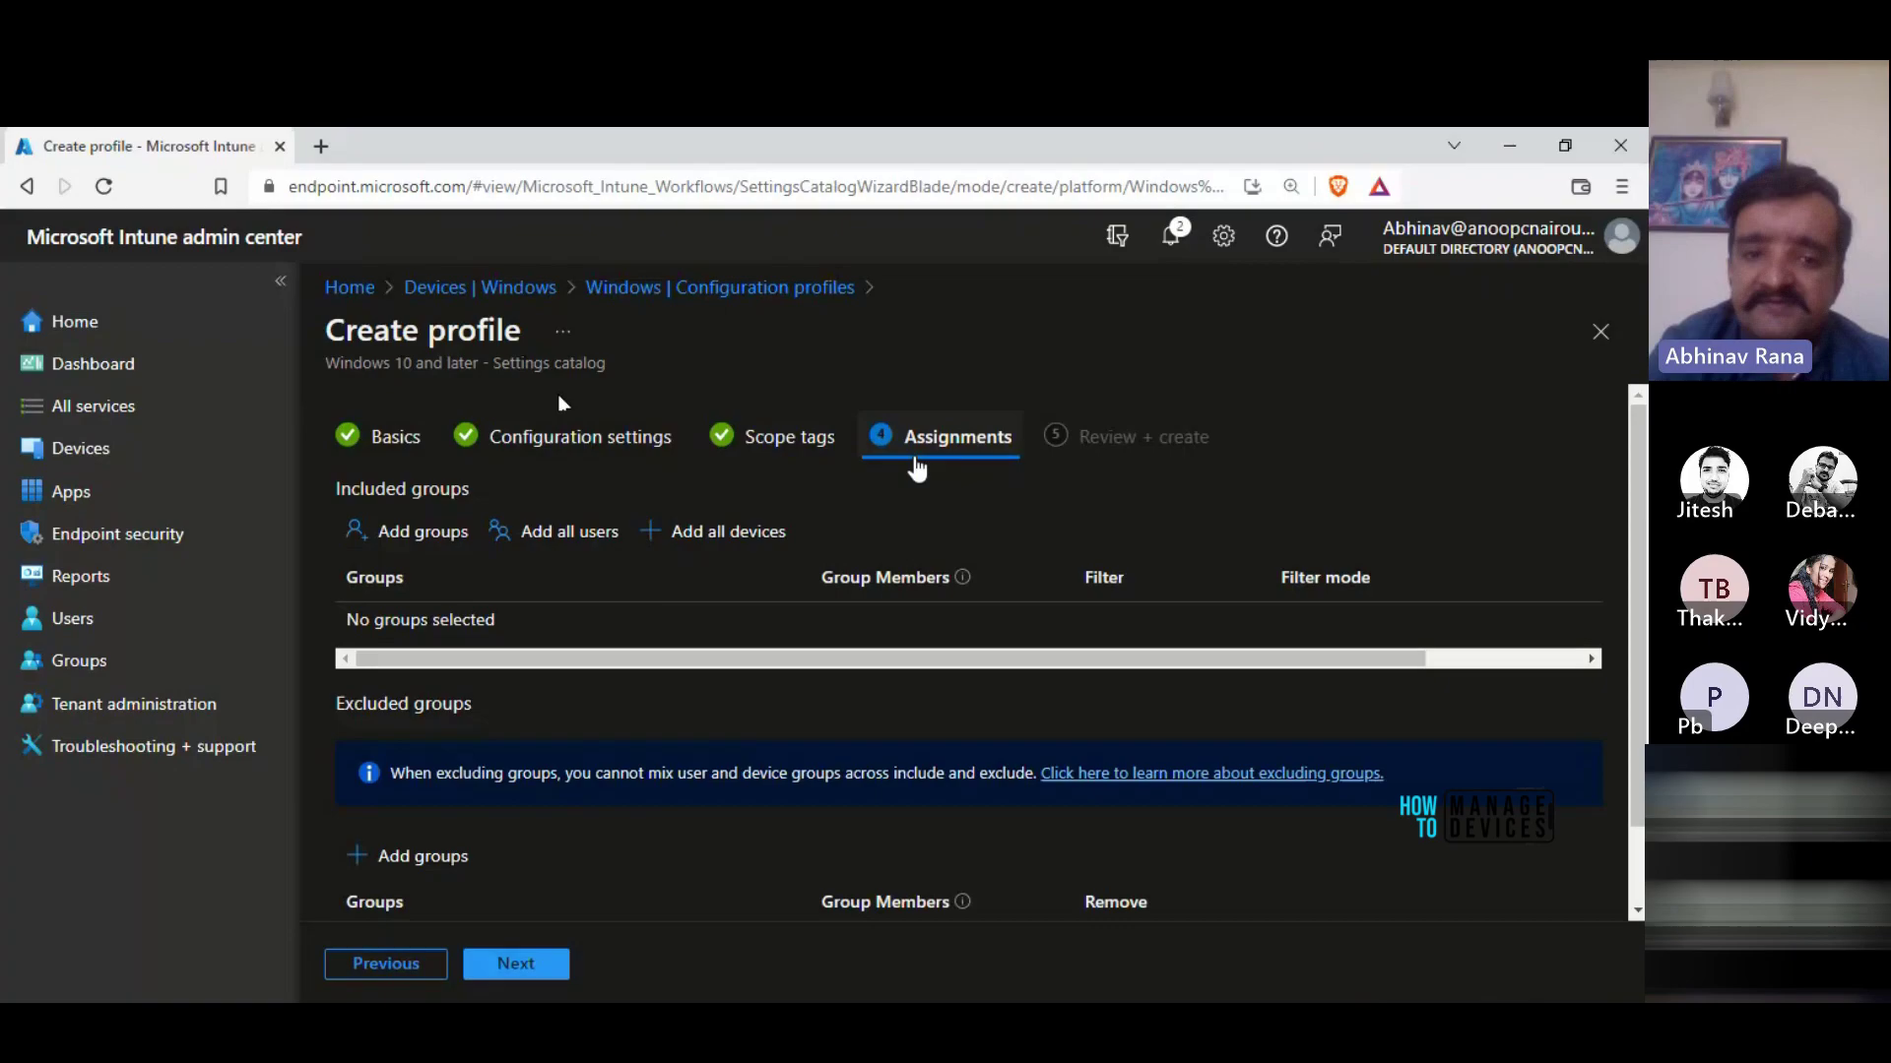
{"action": "left_click", "coordinate": [443, 536]}
{"action": "type", "text": "Abhinav"}
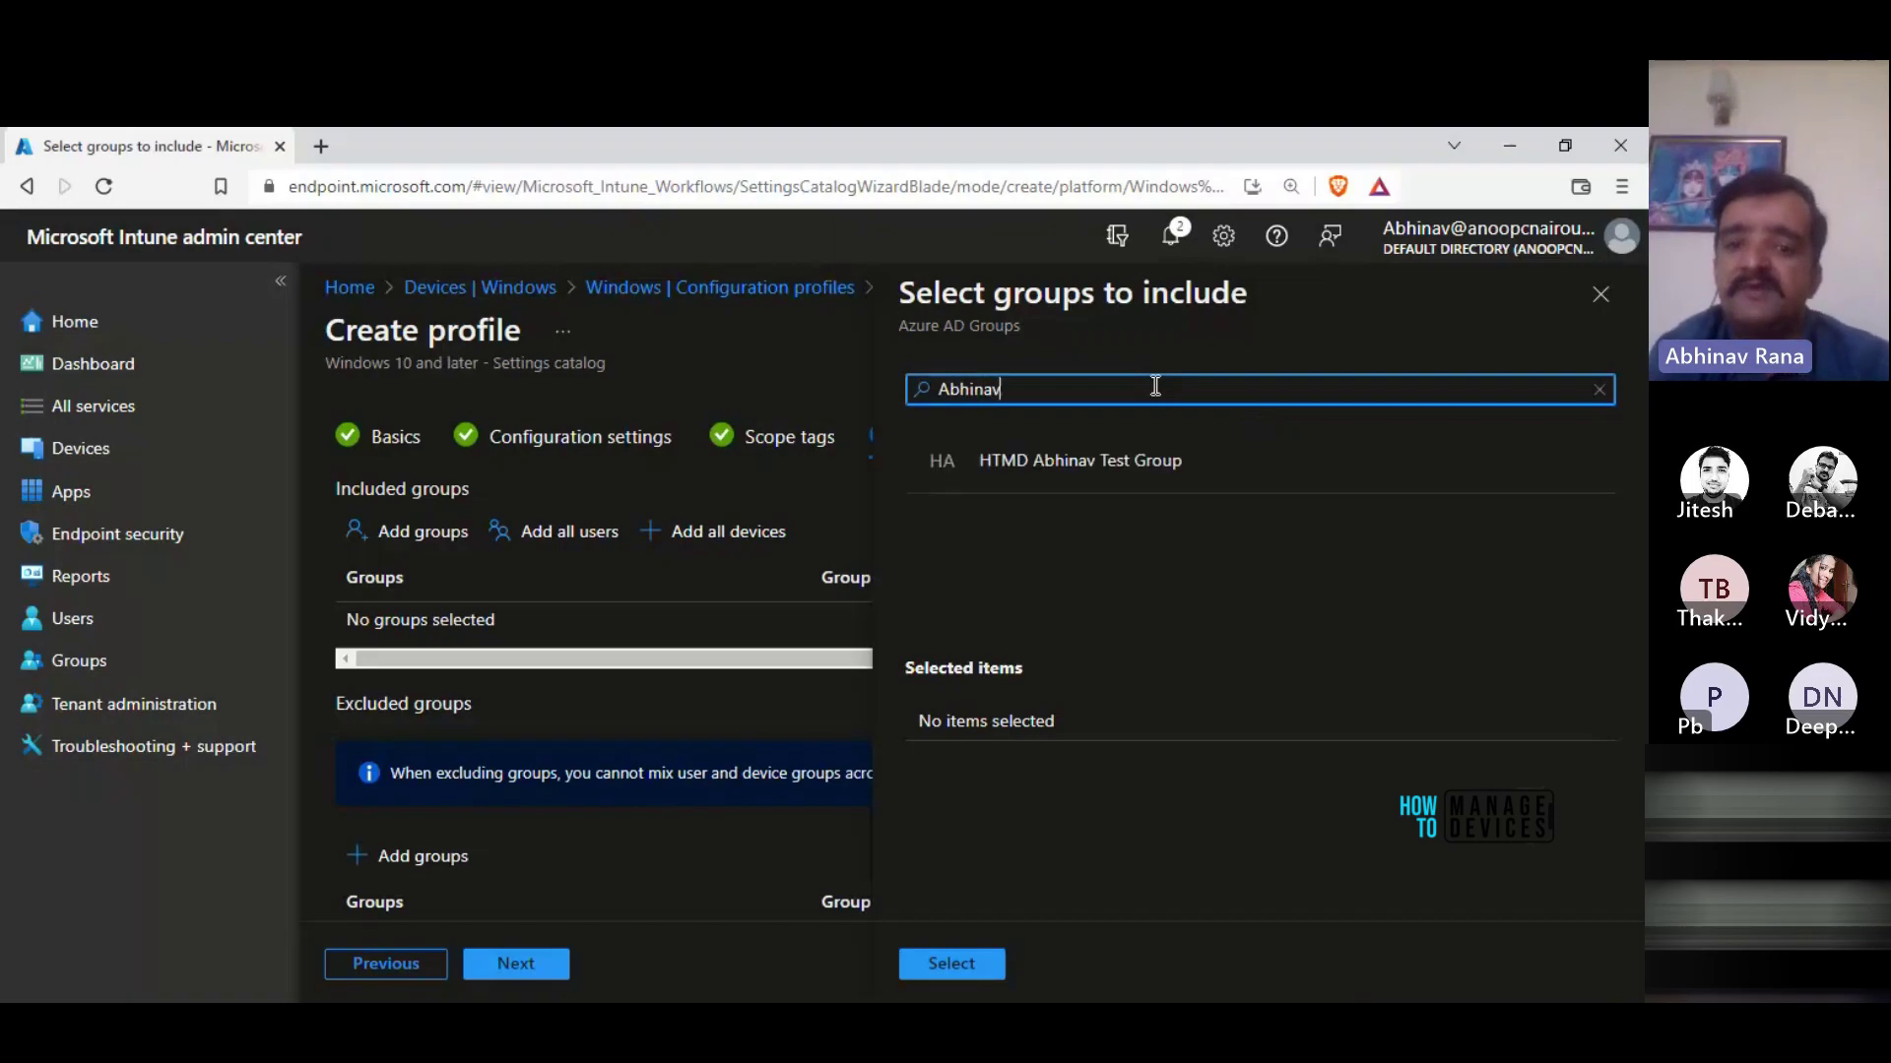
{"action": "left_click", "coordinate": [1149, 455]}
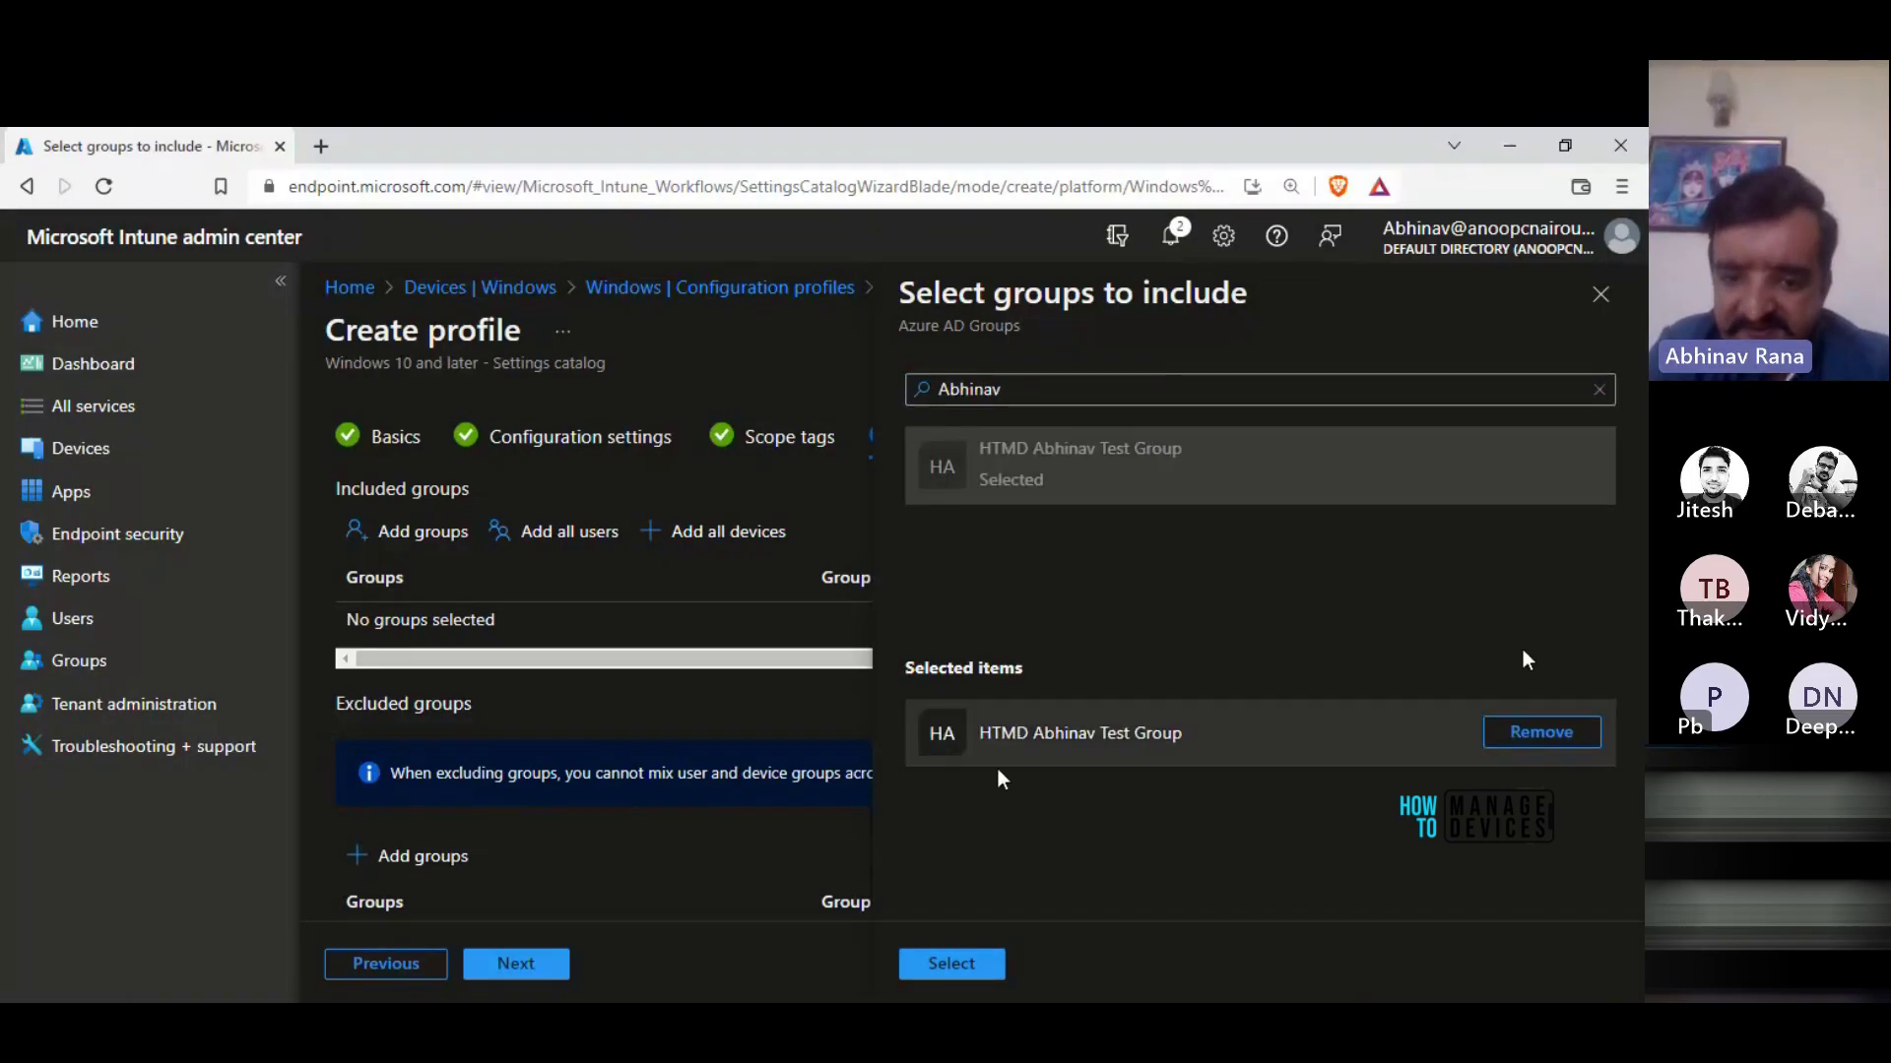
{"action": "left_click", "coordinate": [961, 963]}
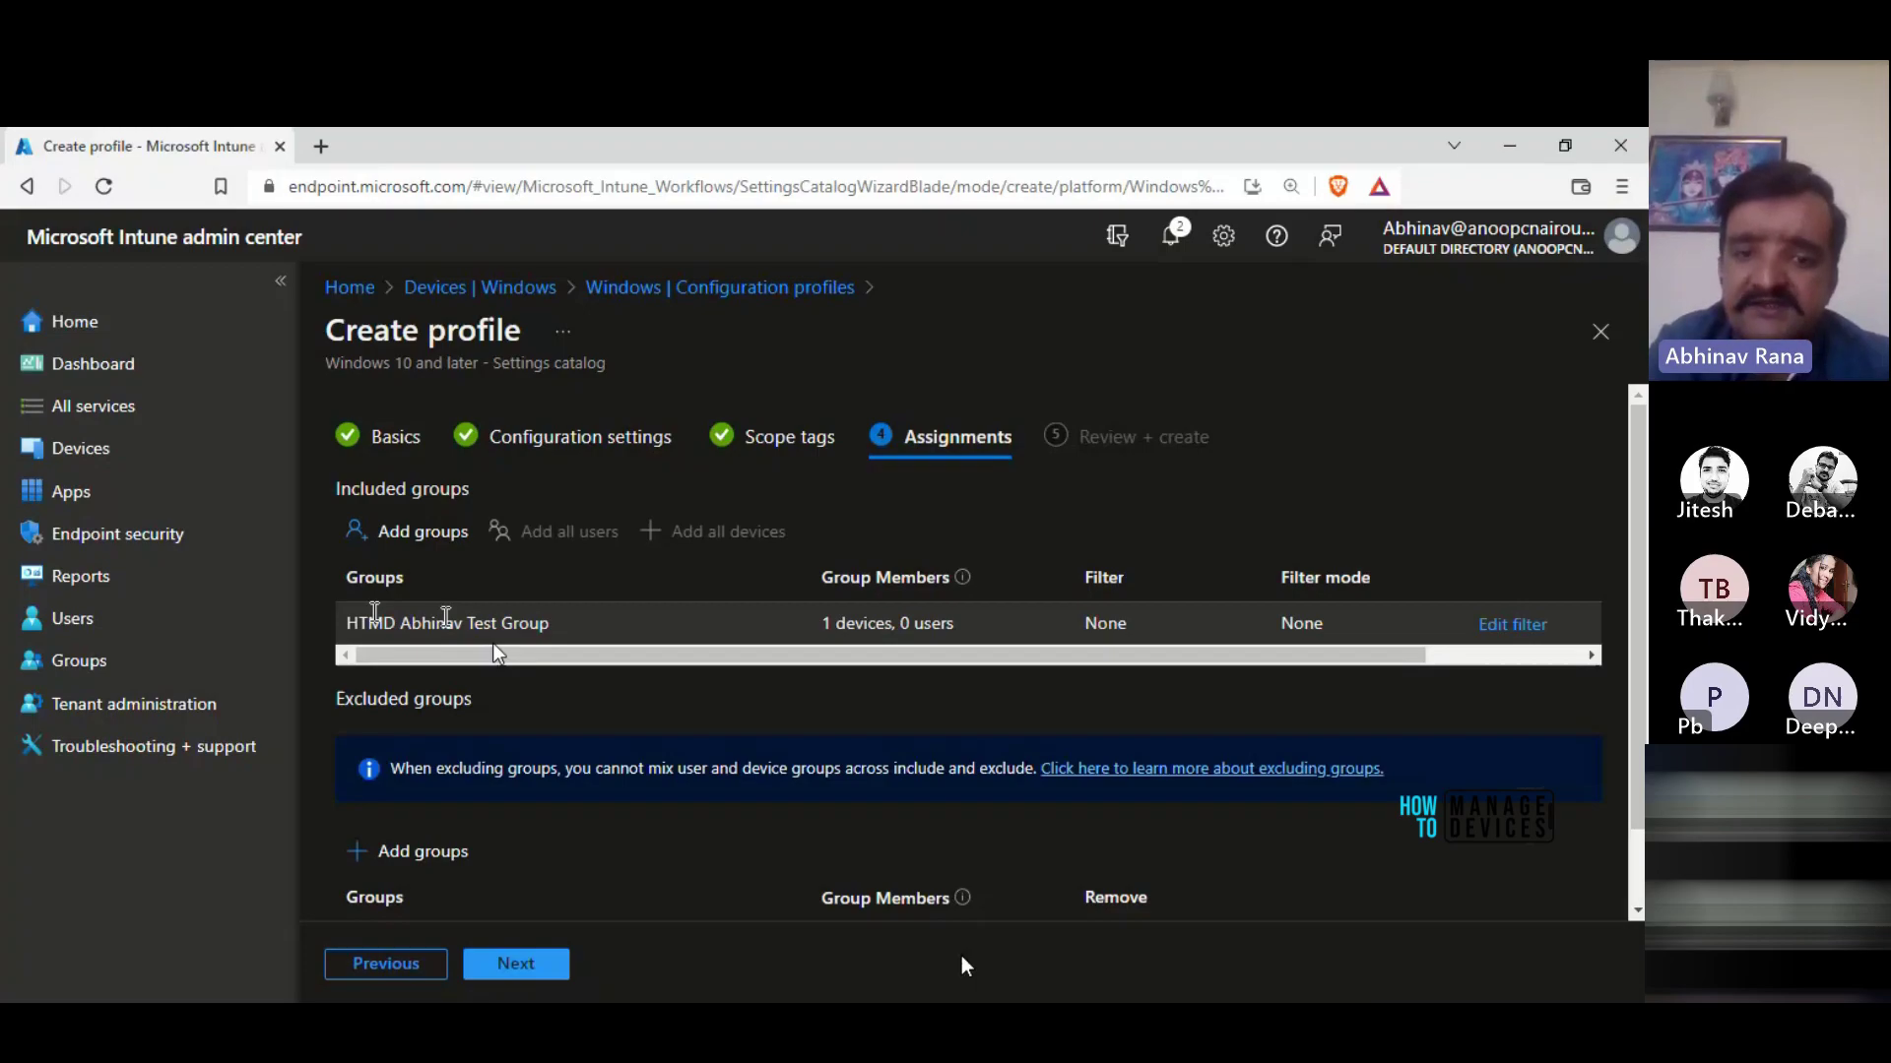
{"action": "left_click", "coordinate": [499, 968]}
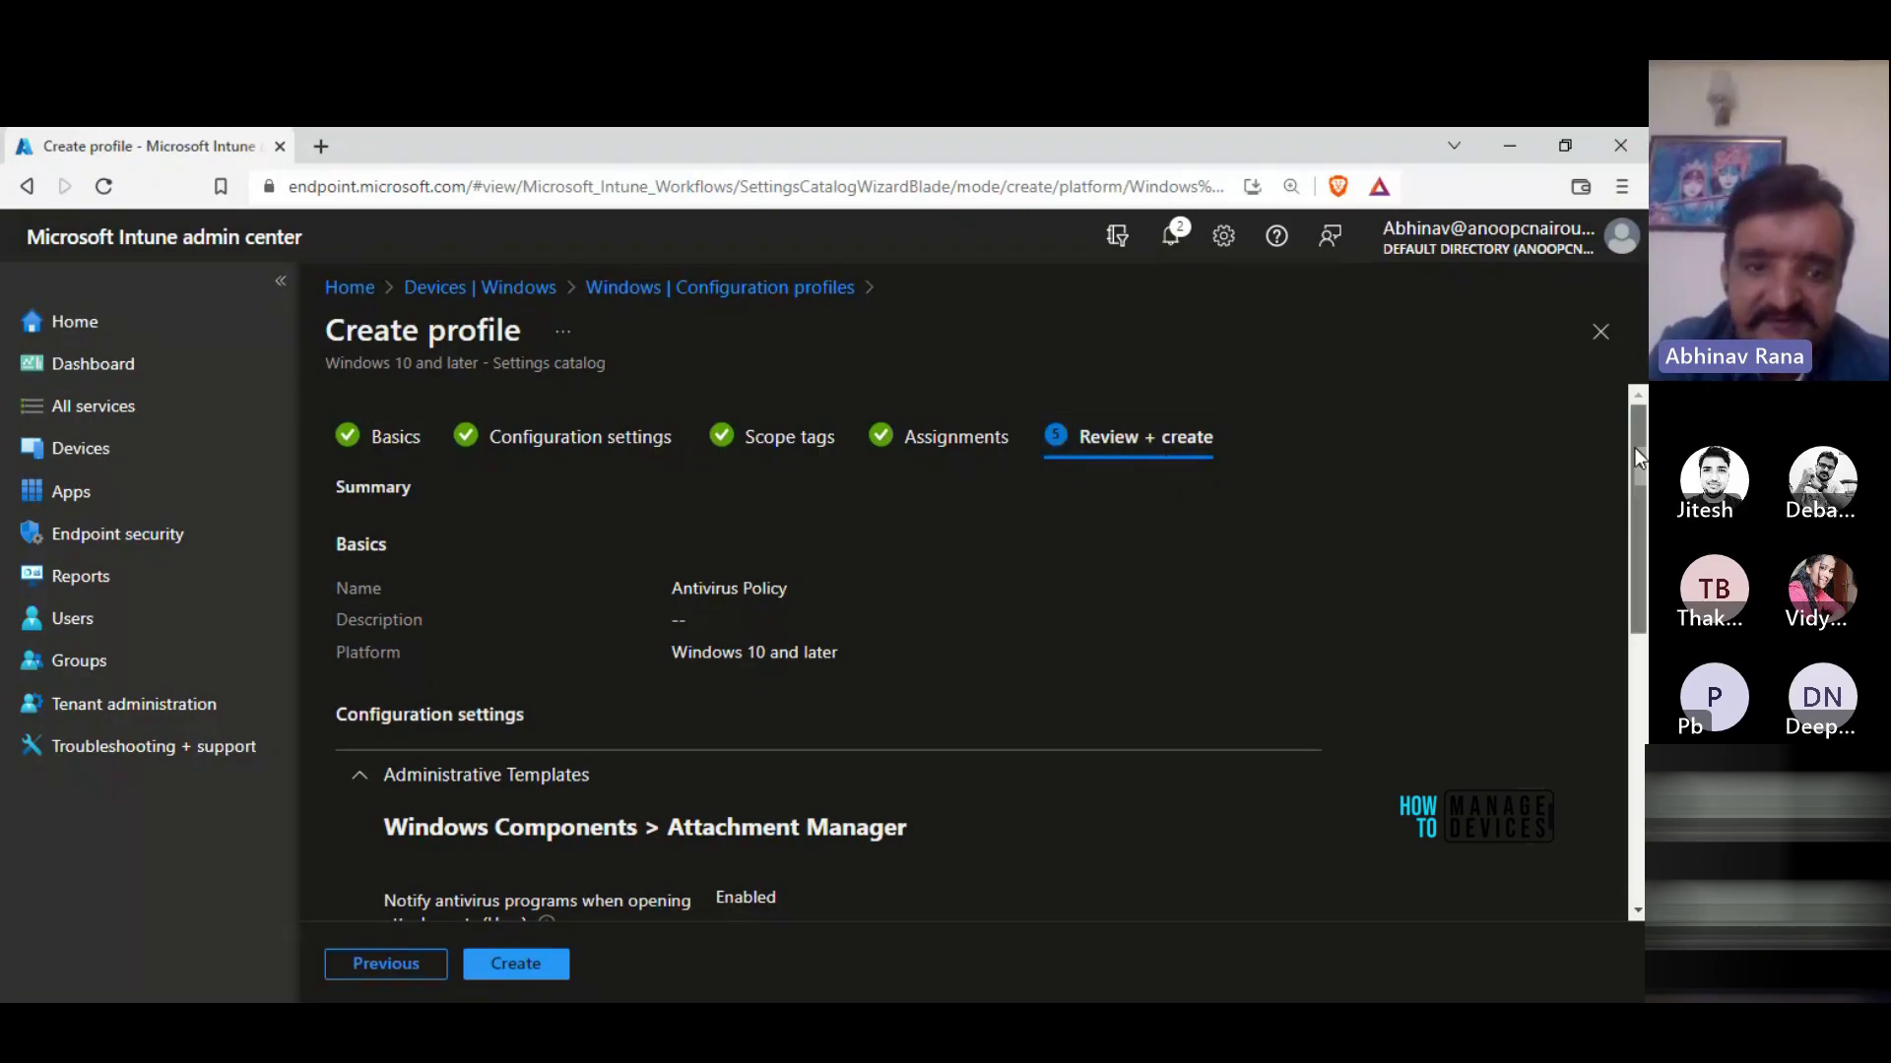
- Review the Antivirus Policy summary and create the profile
{"action": "scroll", "coordinate": [1635, 447], "scroll_direction": "down", "scroll_amount": 1}
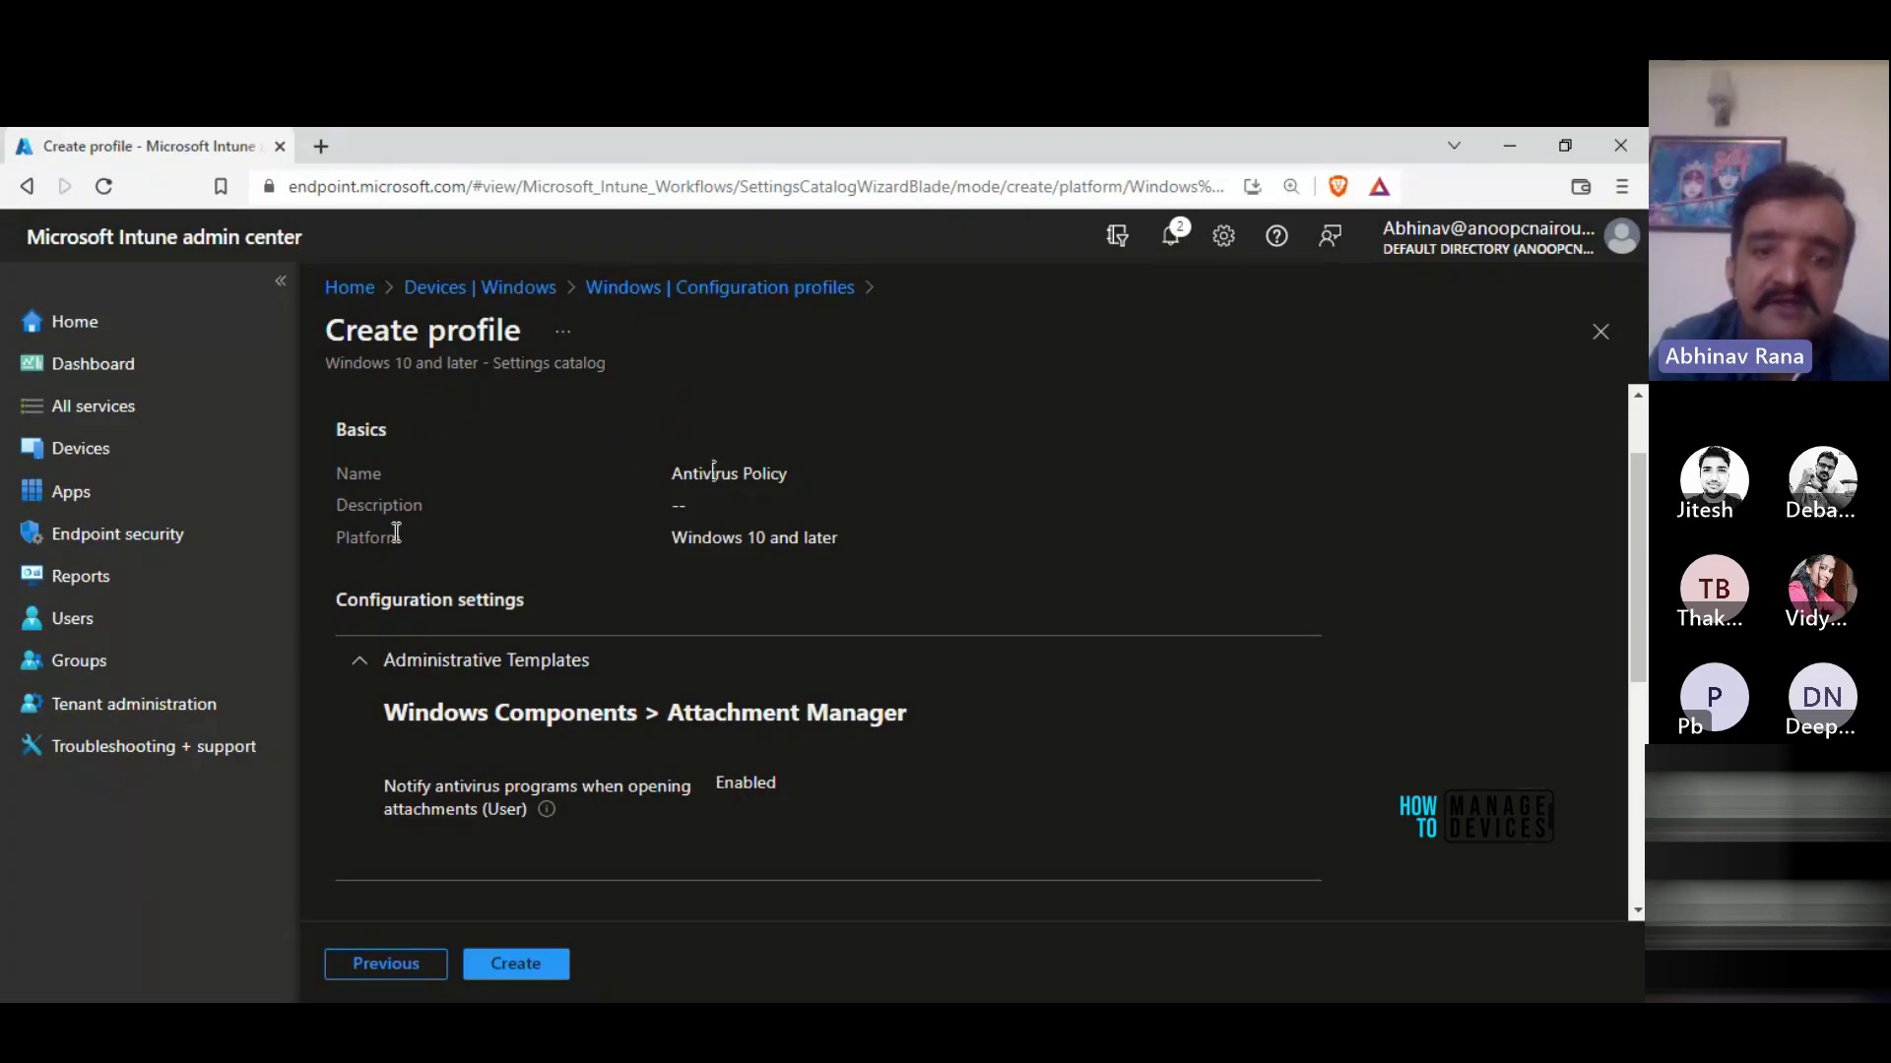
{"action": "scroll", "coordinate": [806, 537], "scroll_direction": "down", "scroll_amount": 1}
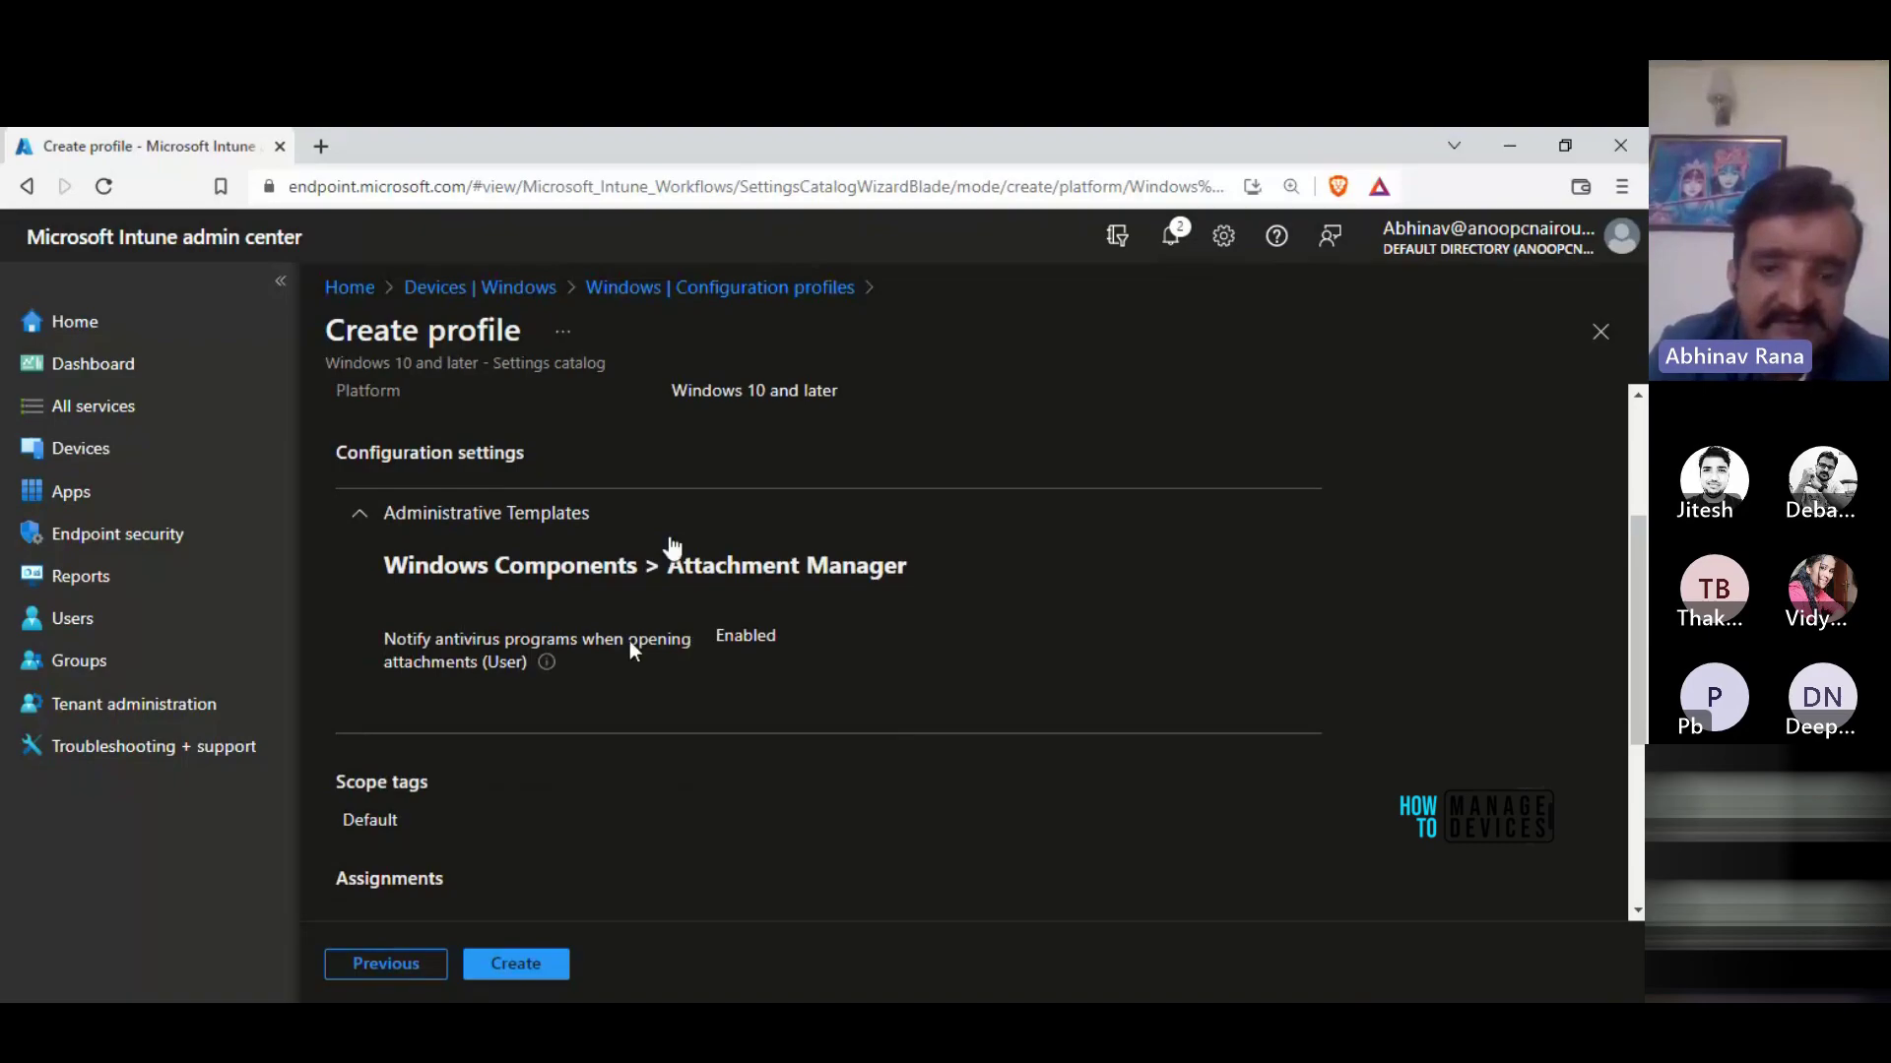
{"action": "scroll", "coordinate": [673, 591], "scroll_direction": "down", "scroll_amount": 3}
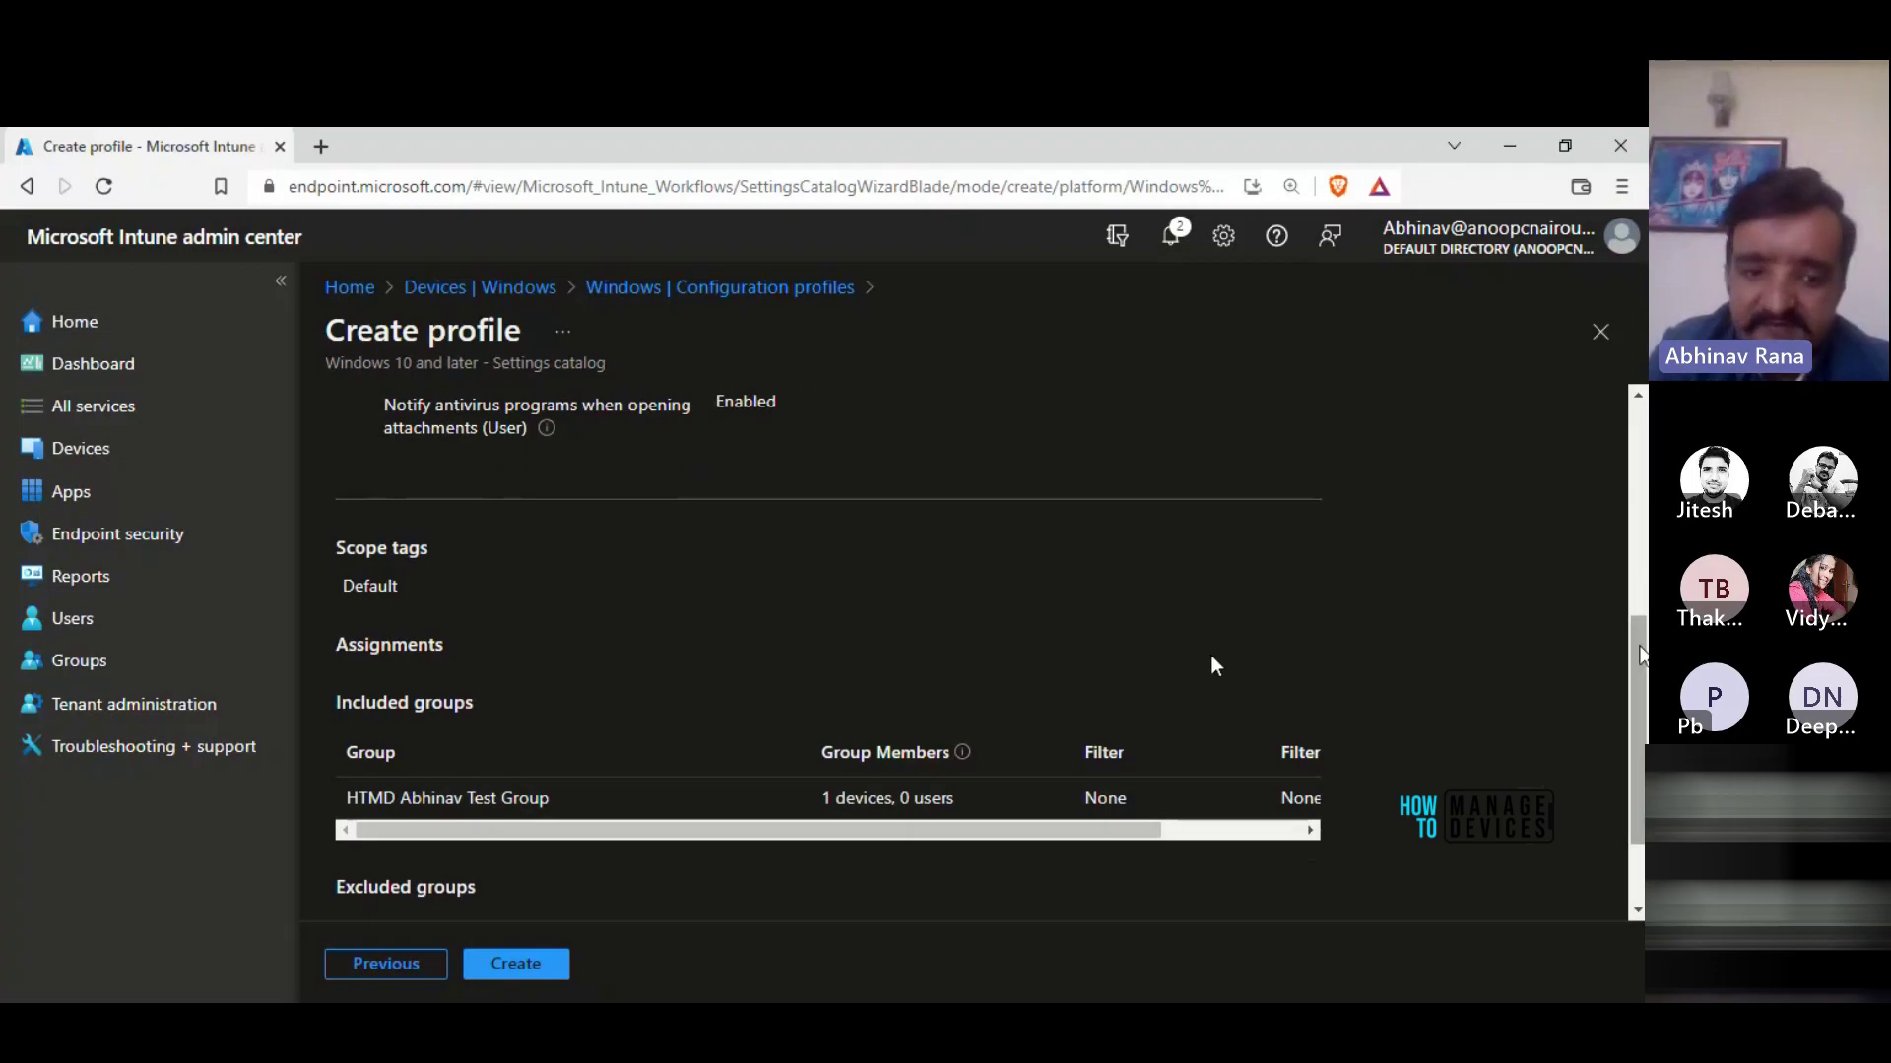
{"action": "scroll", "coordinate": [605, 822], "scroll_direction": "down", "scroll_amount": 2}
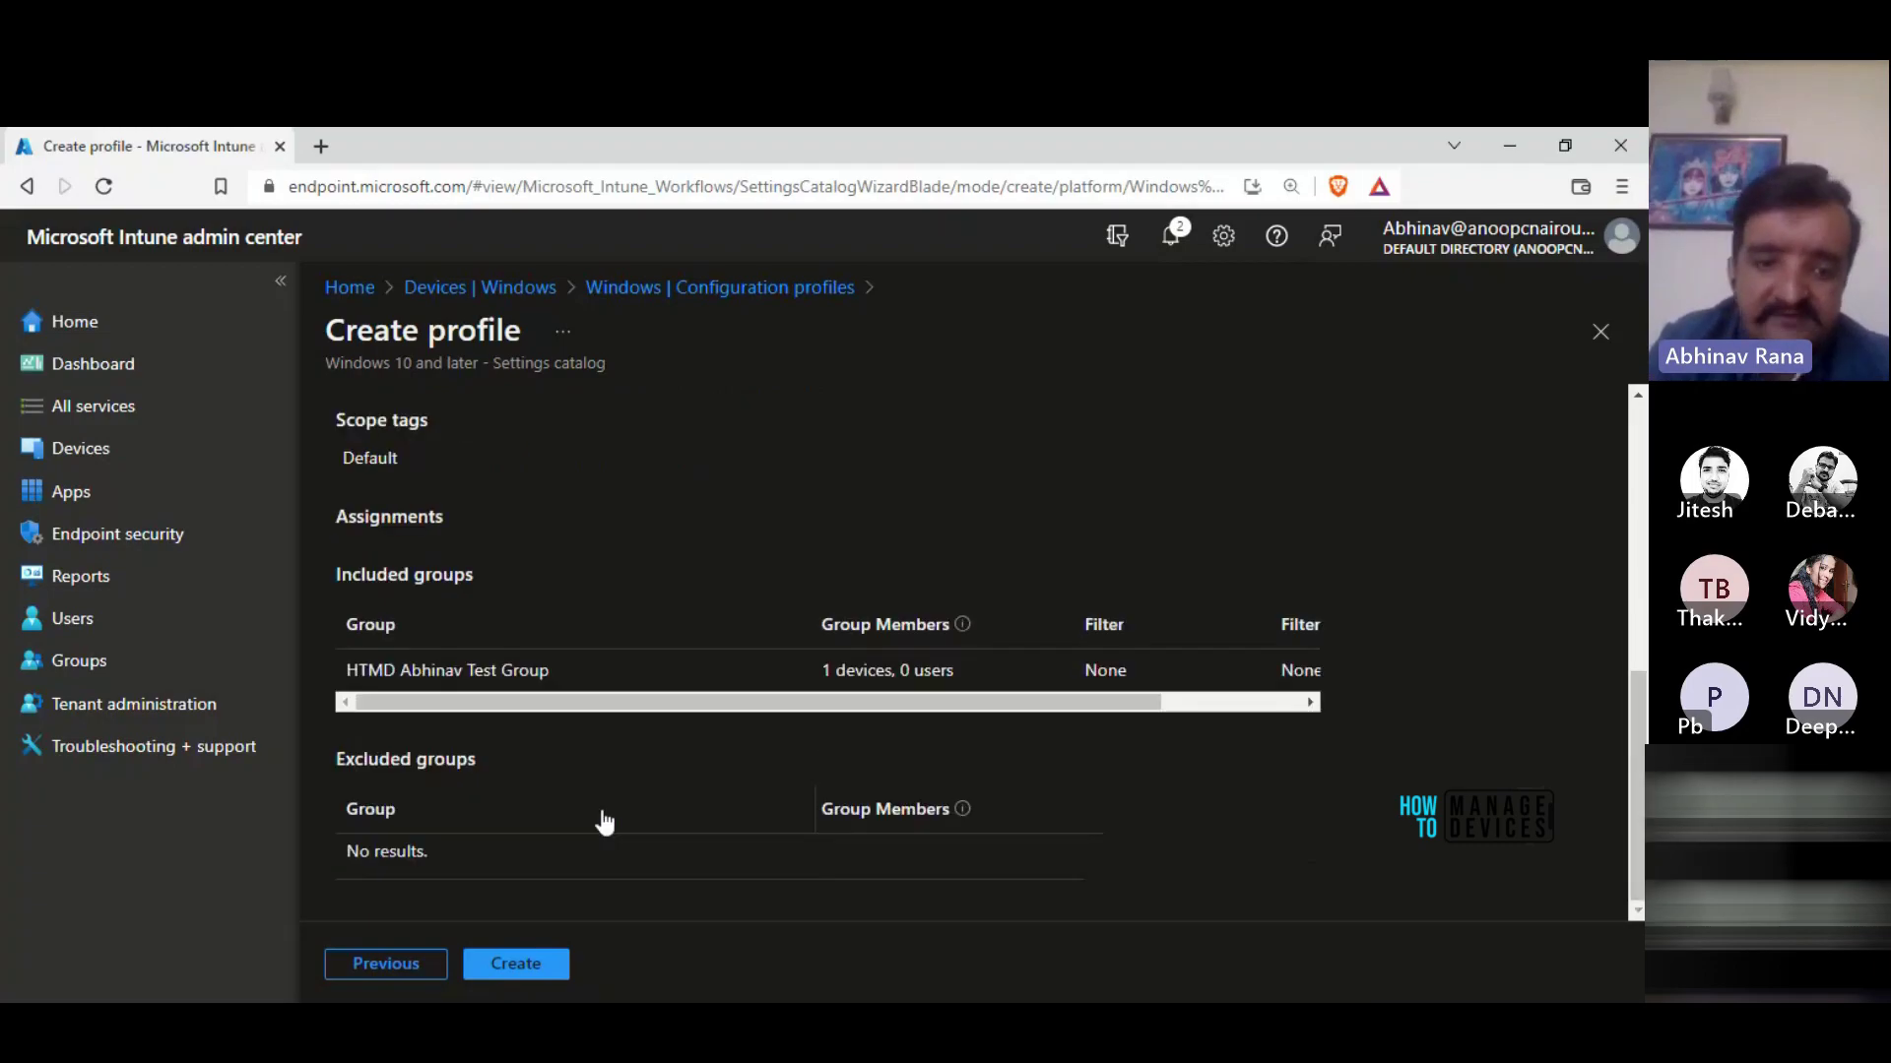
{"action": "left_click", "coordinate": [508, 965]}
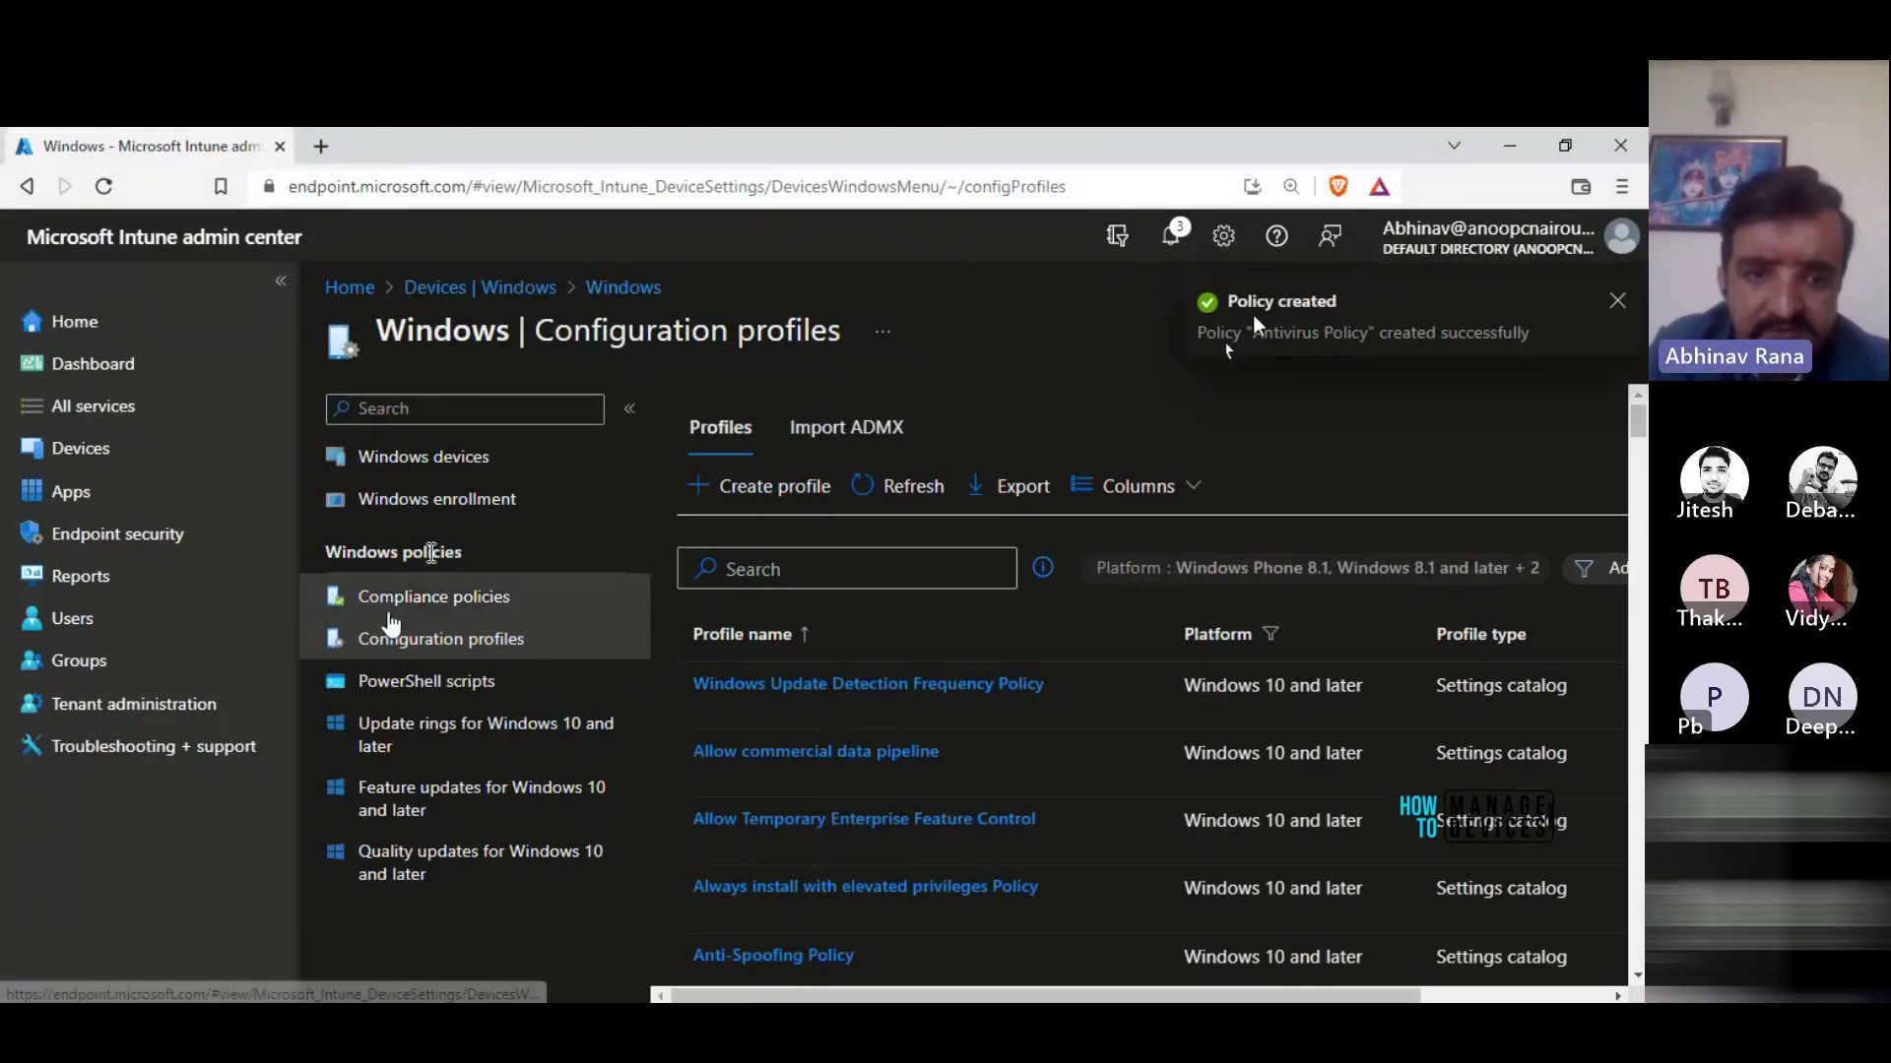
- Open the Antivirus Policy from the Windows configuration profiles list
{"action": "left_click", "coordinate": [424, 597]}
{"action": "left_click", "coordinate": [397, 640]}
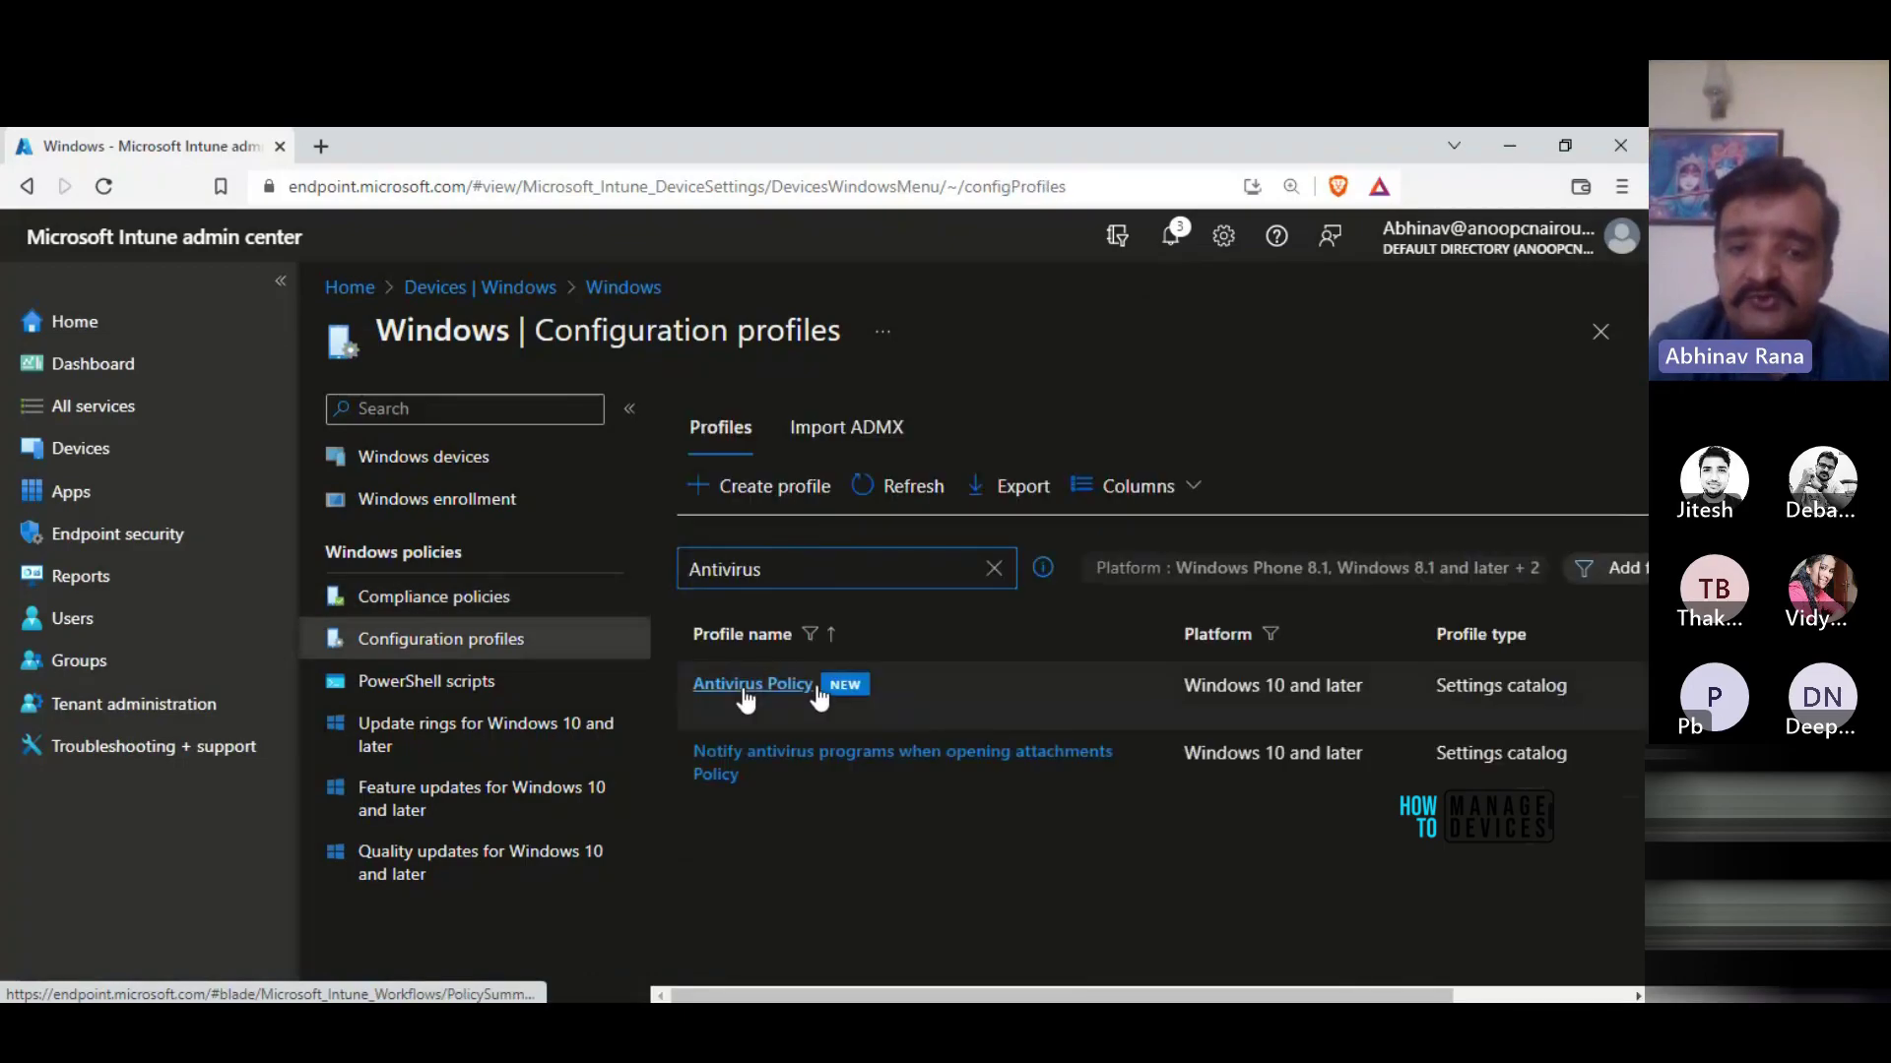
{"action": "left_click", "coordinate": [755, 686]}
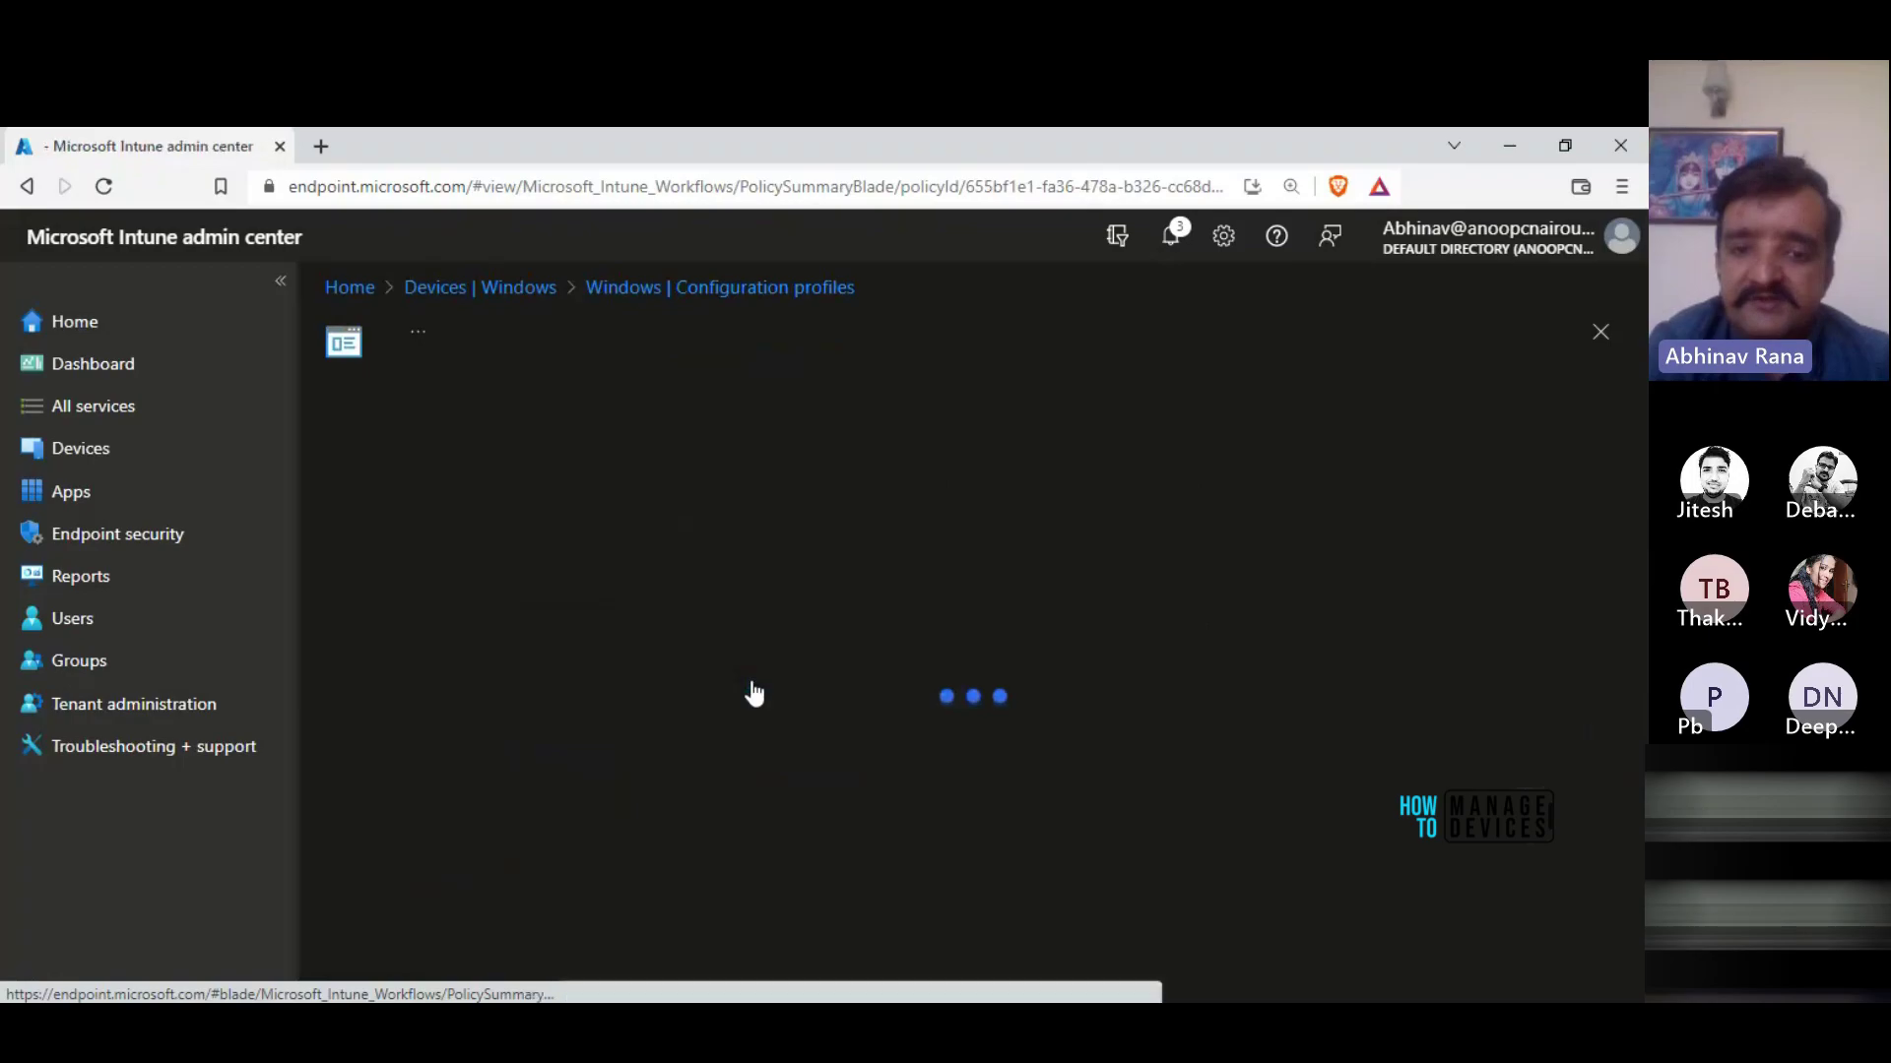